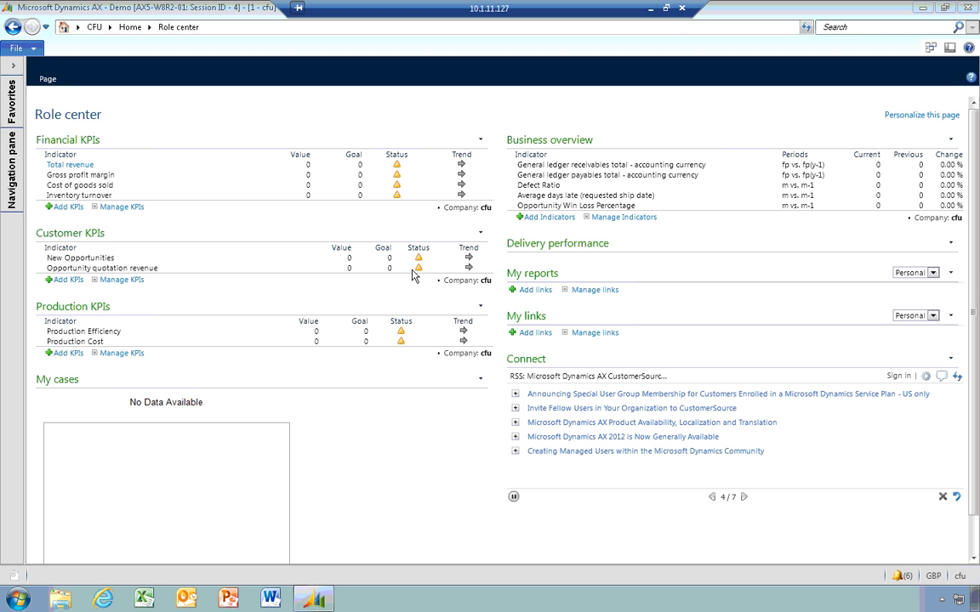
Step: Look at where the agreement pages are located in the Sales and marketing and Procurement and sourcing modules
left_click(106, 28)
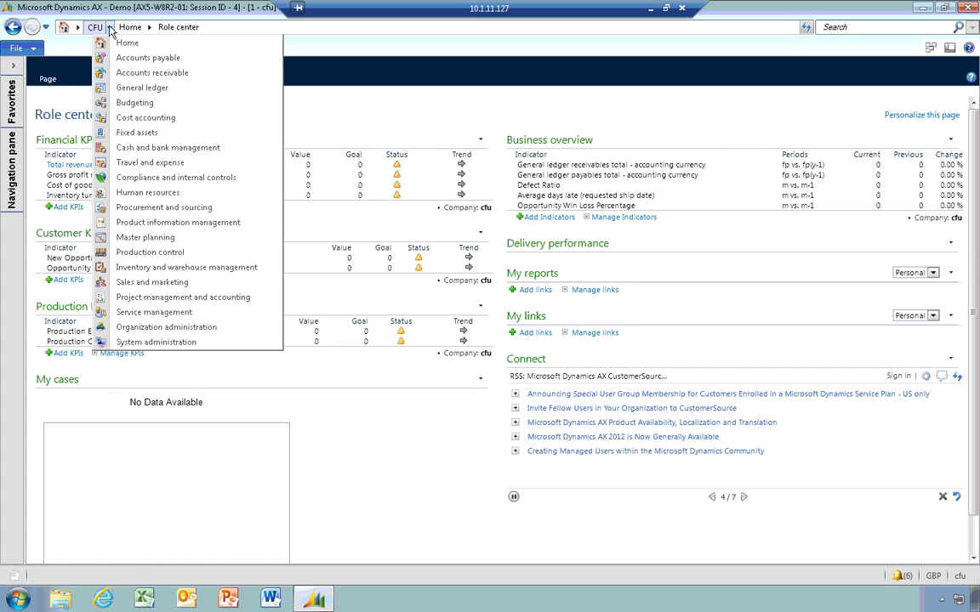
left_click(136, 283)
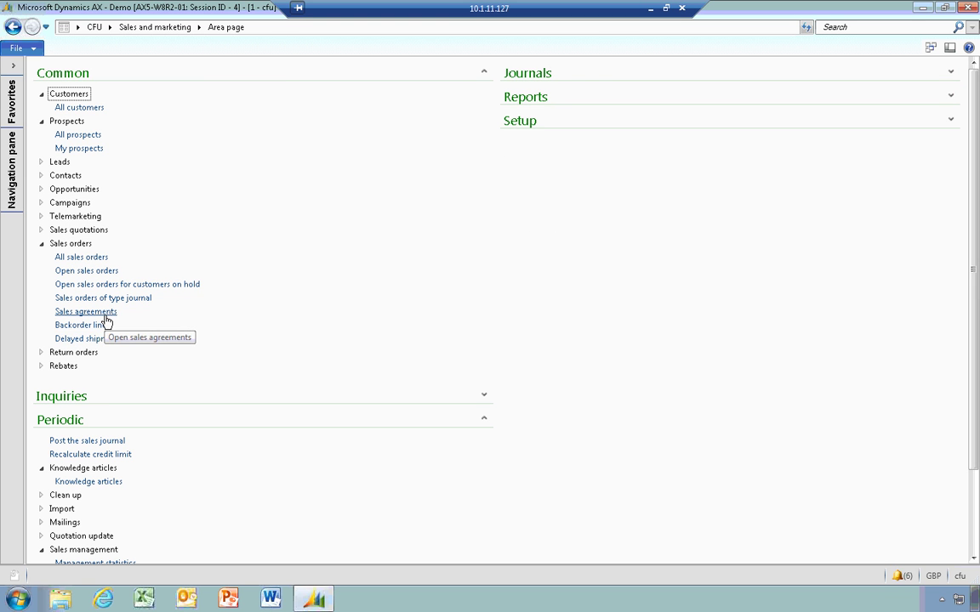
left_click(109, 28)
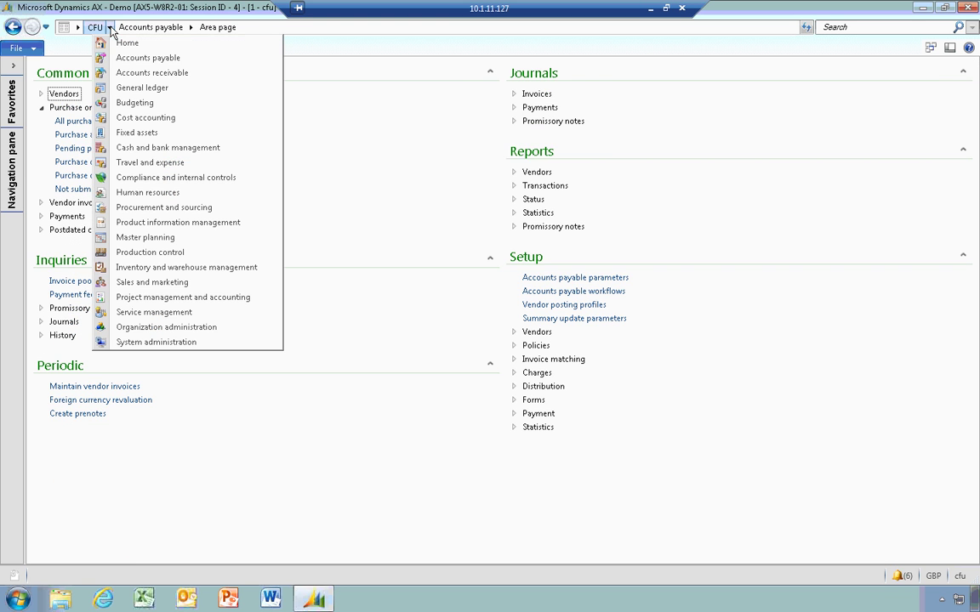
left_click(159, 211)
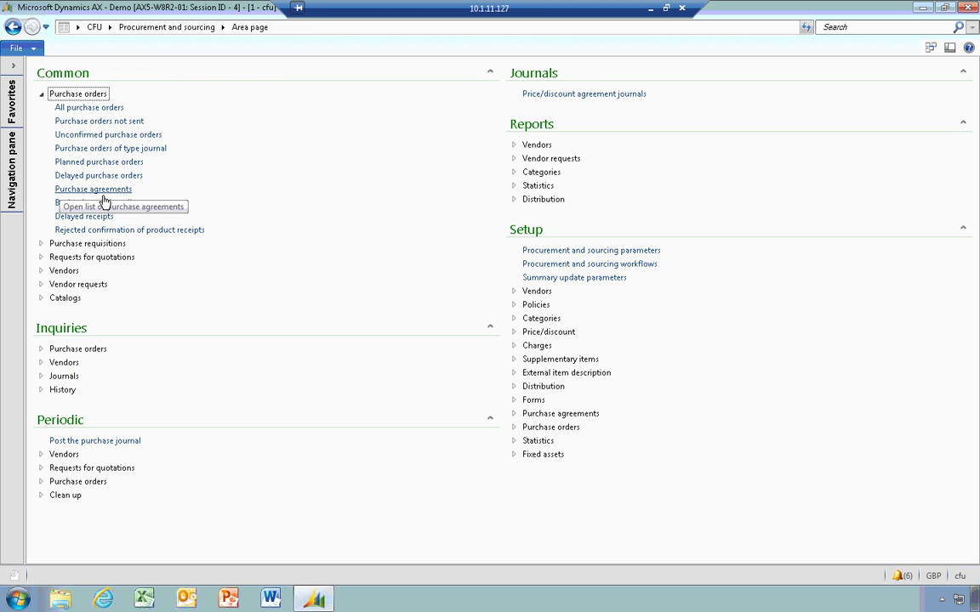
Step: Create a new sales agreement from the Sales and marketing module's sales agreements list, with Framundan supermarket as the customer
left_click(109, 28)
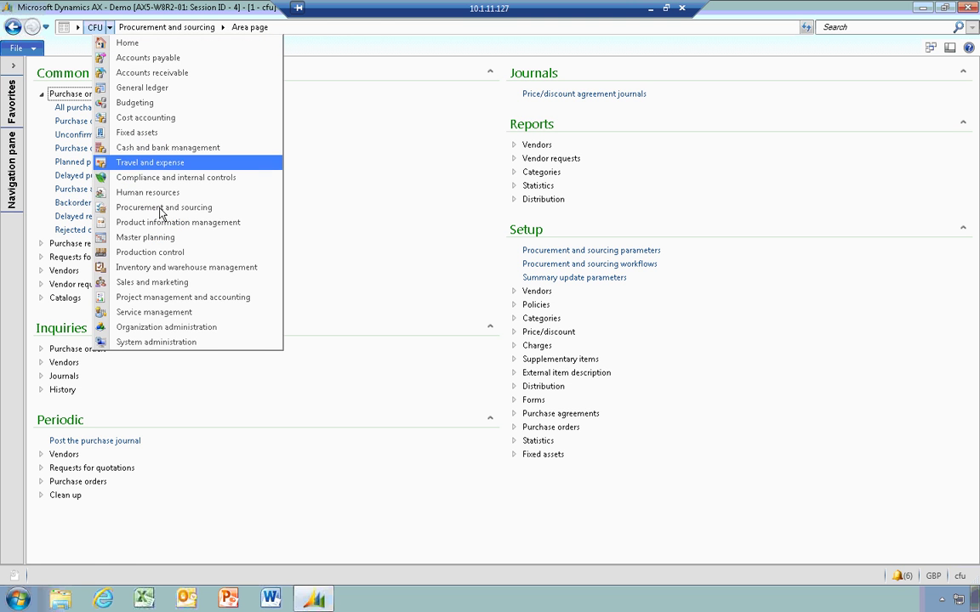
left_click(157, 283)
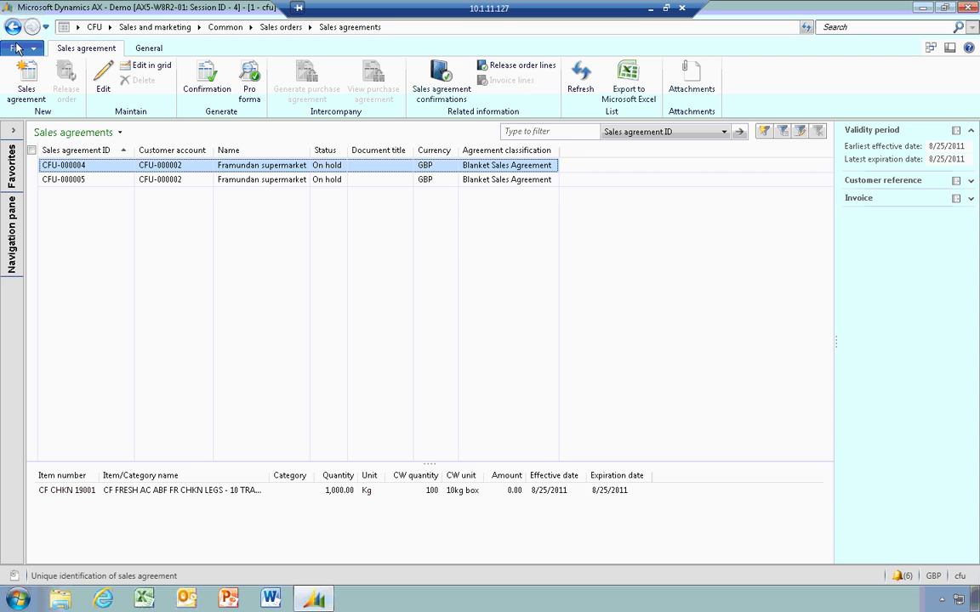
left_click(25, 78)
left_click(273, 218)
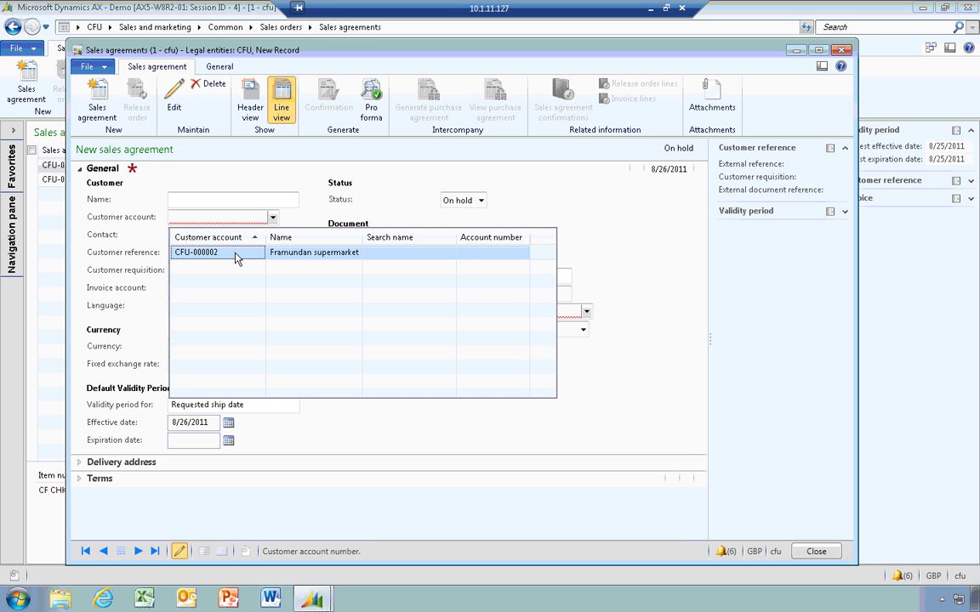
left_click(236, 255)
left_click(195, 348)
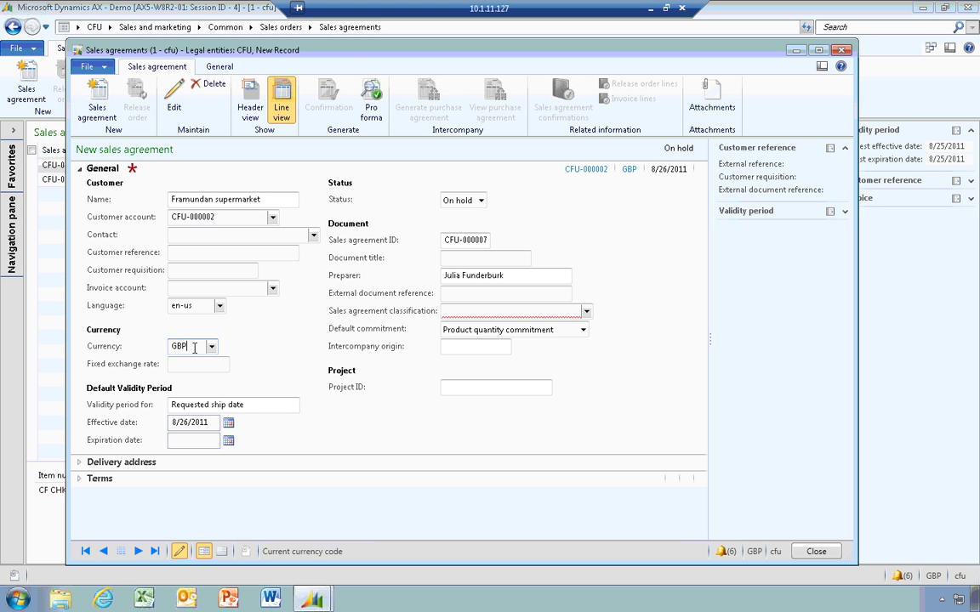
Step: Classify the agreement as Blanket Sales Agreement and review the default commitment options, keeping Product quantity commitment
left_click(586, 312)
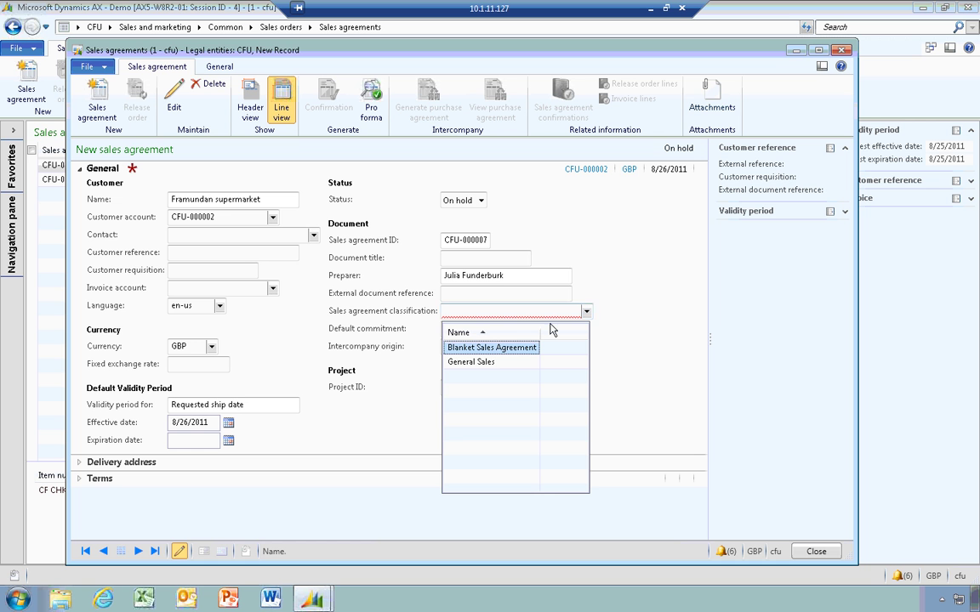
left_click(516, 355)
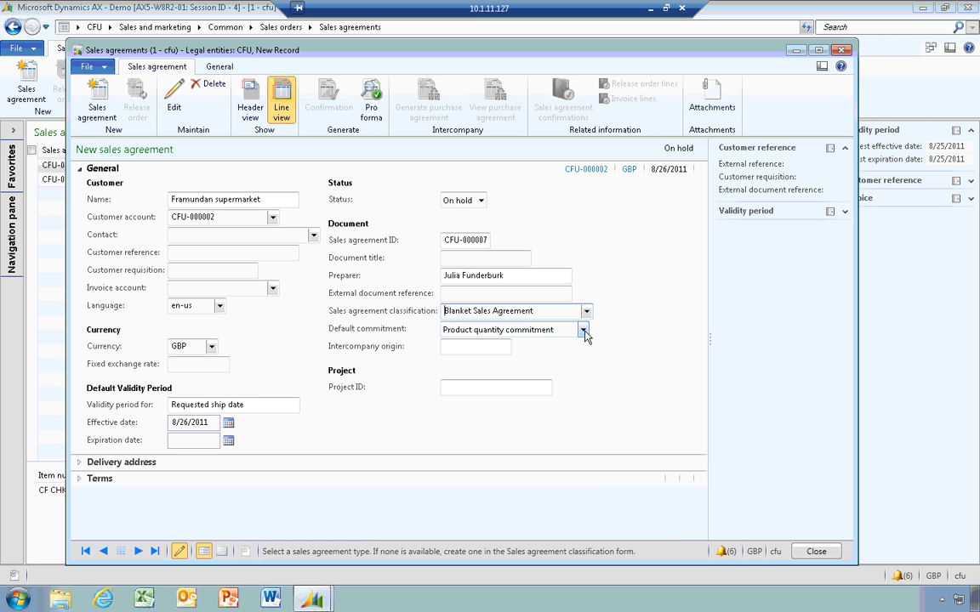
left_click(583, 331)
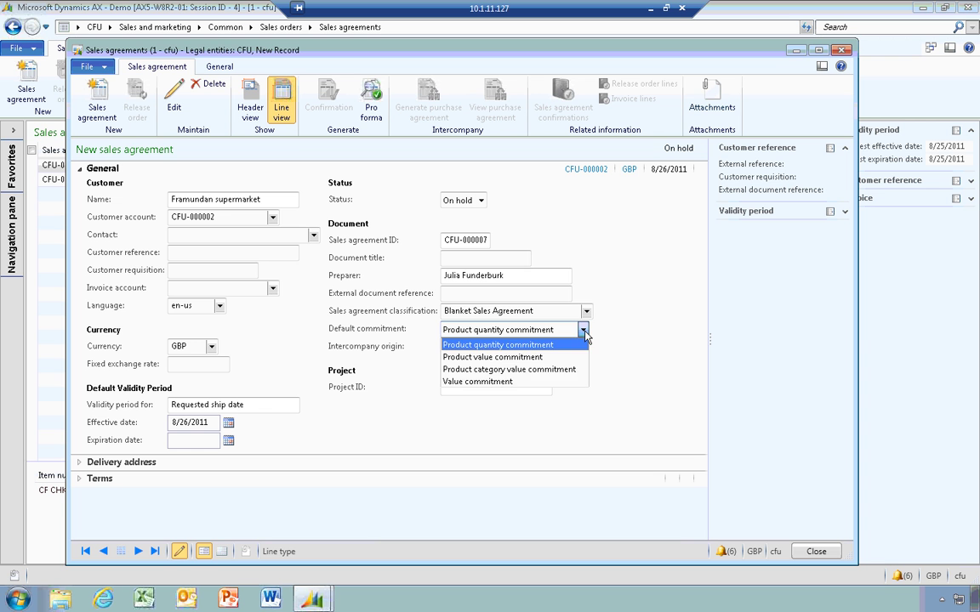
left_click(584, 332)
left_click(583, 332)
key("Escape")
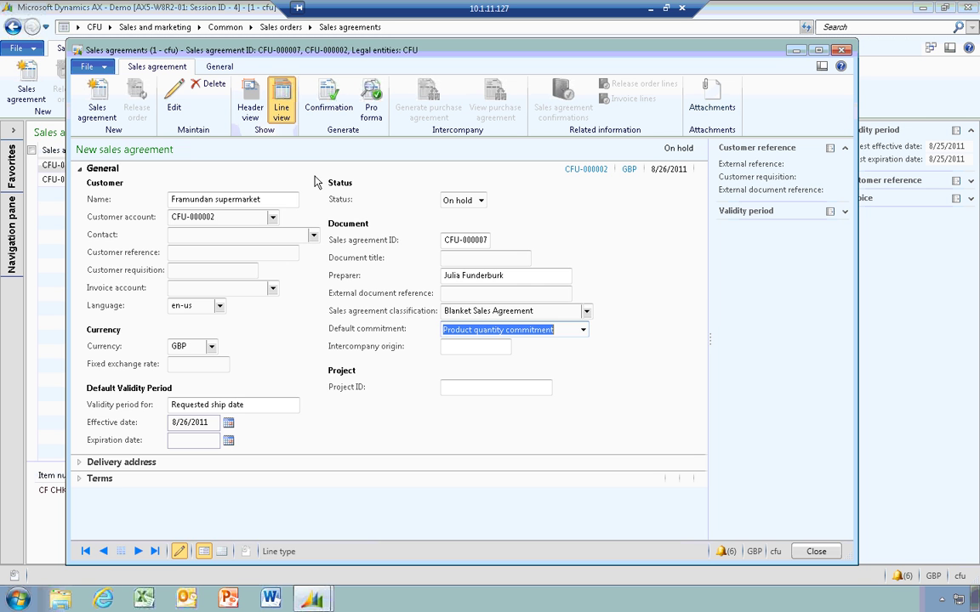
Step: Add a sales agreement line for item CF CHKN 19001 with expiration date 8/26/2012
left_click(119, 205)
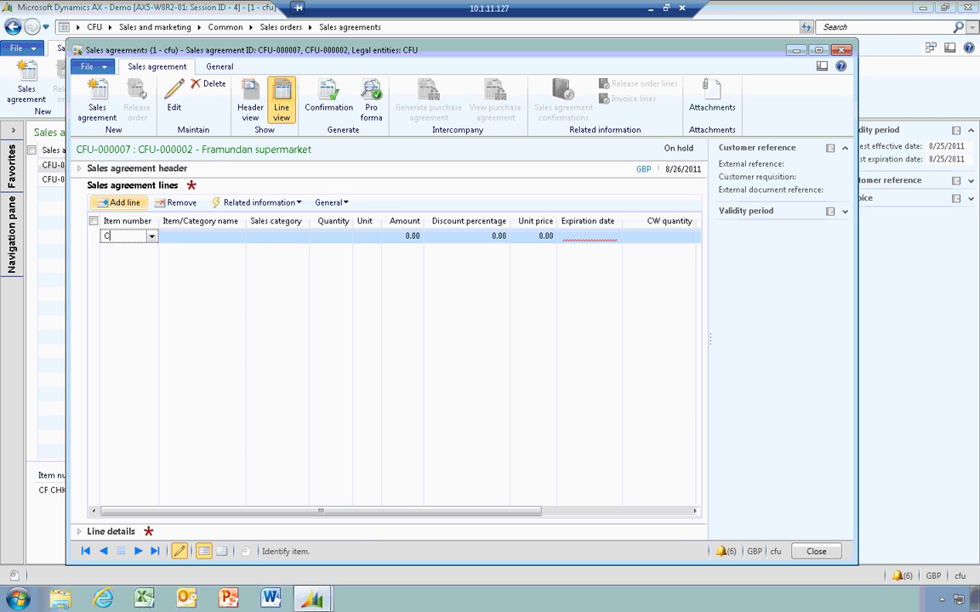
key("ctrl+v")
key("Tab")
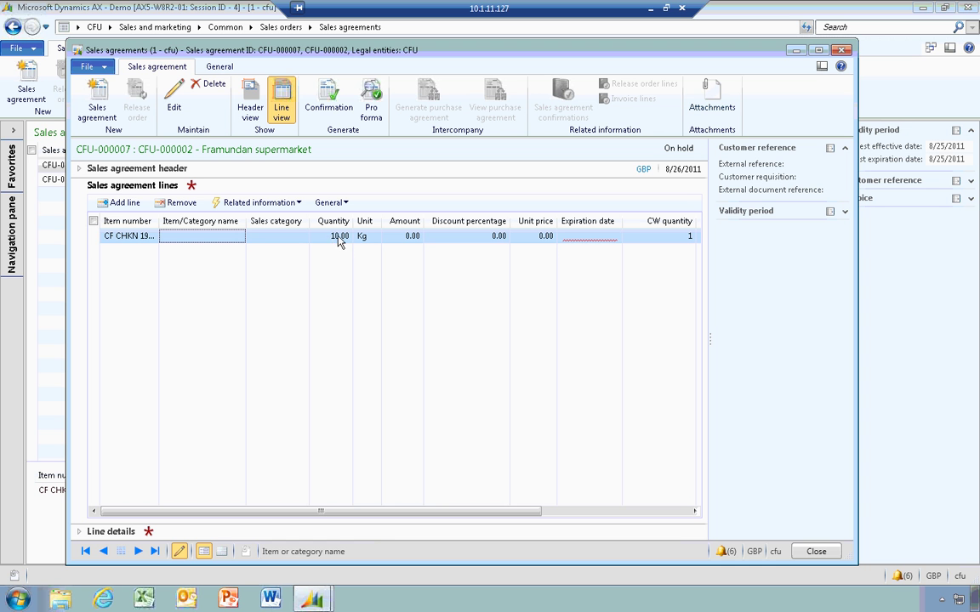
left_click(614, 236)
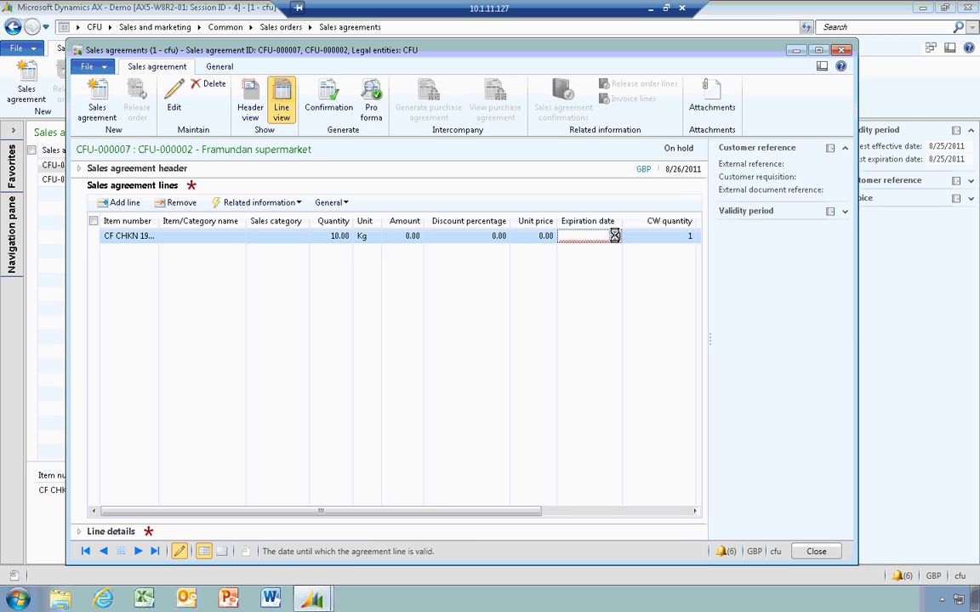
left_click(132, 236)
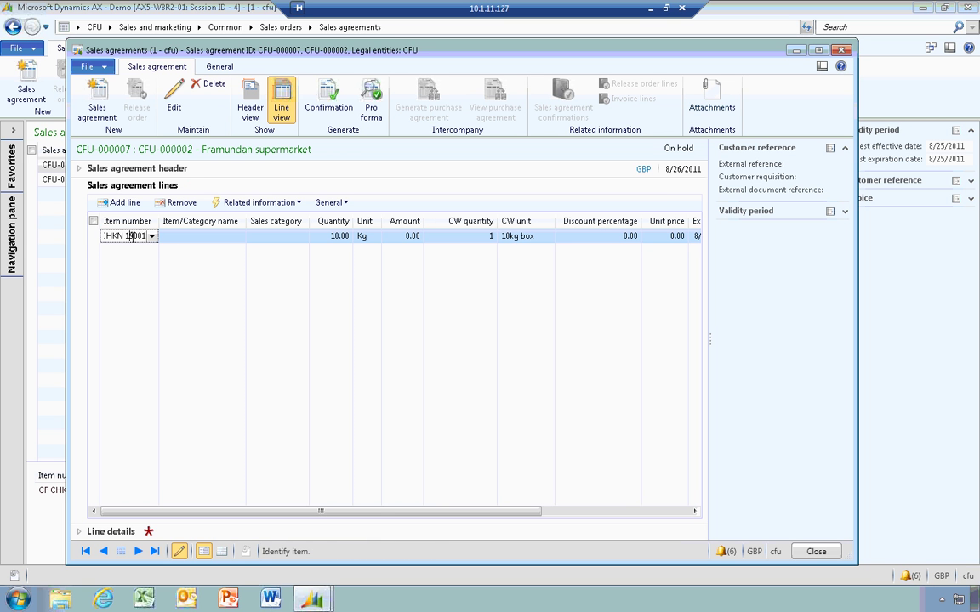
Step: Set the agreement line's CW quantity to 100 and check the resulting quantity and the expiration date
left_click(320, 238)
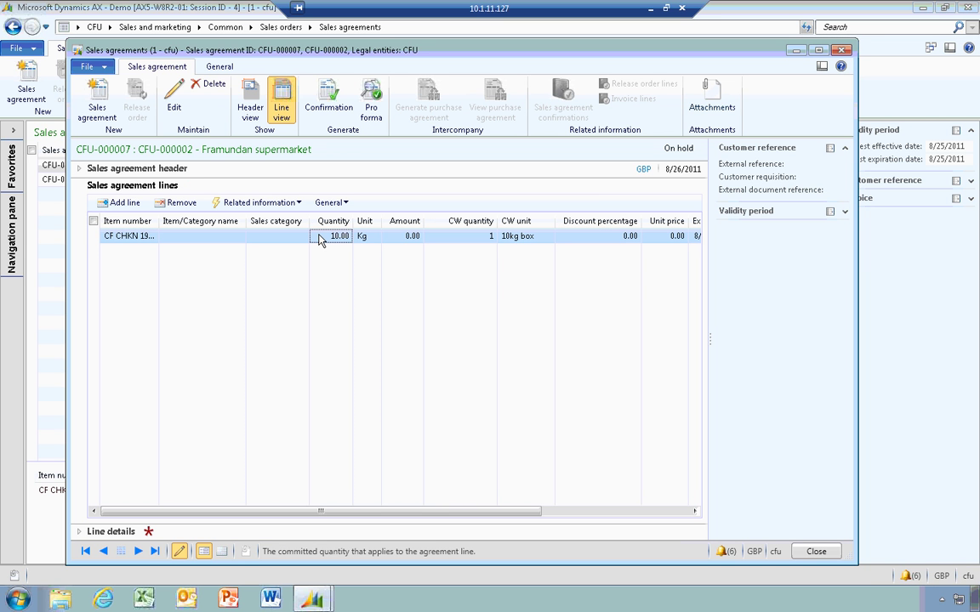
left_click(476, 240)
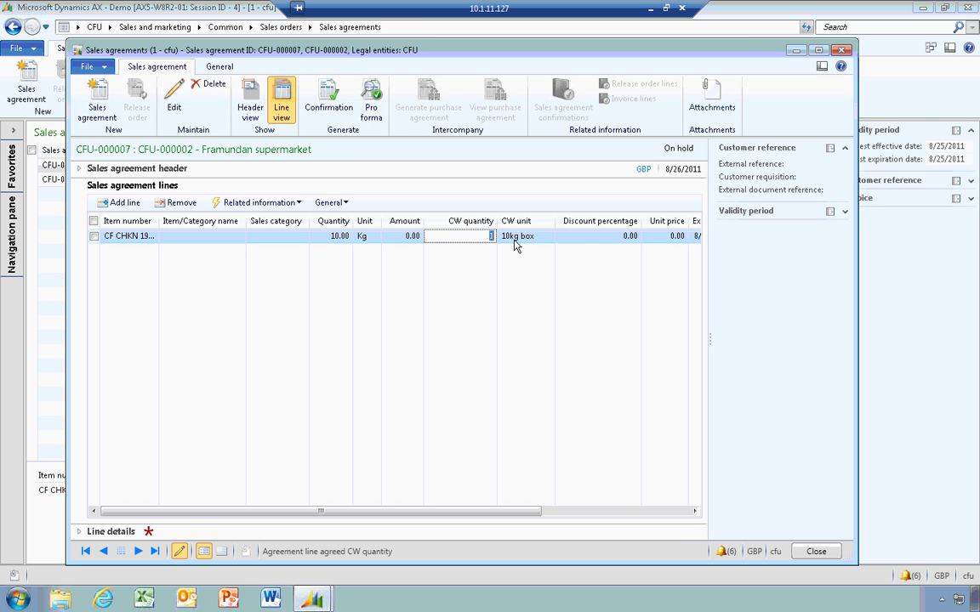
type("100")
left_click(337, 236)
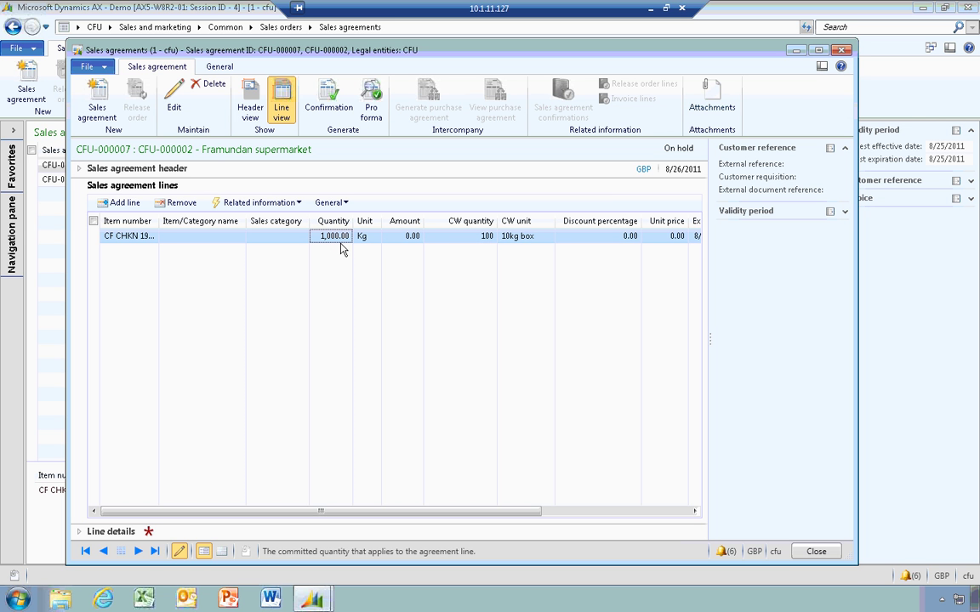
left_click(464, 238)
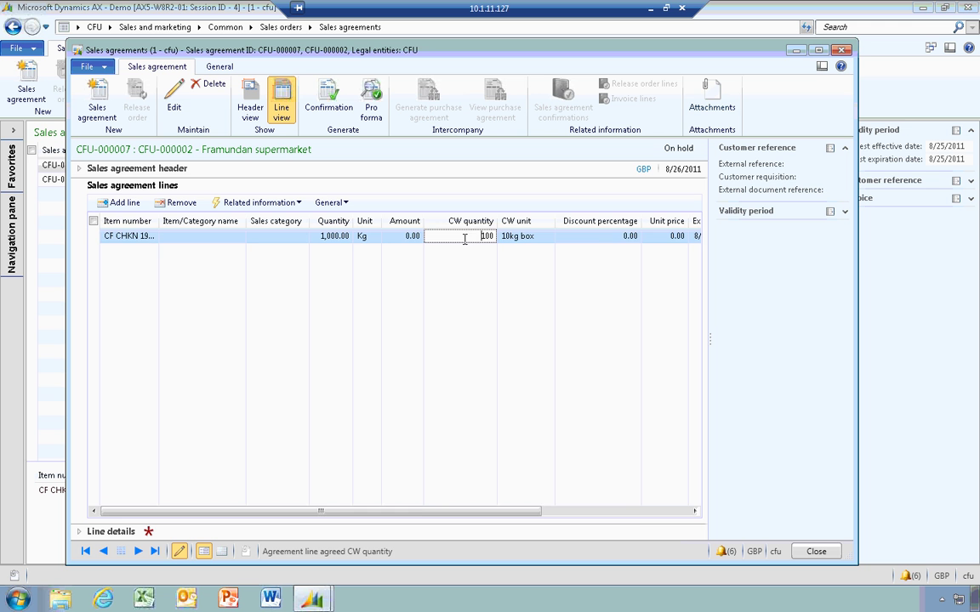
scroll(587, 340, "right", 3)
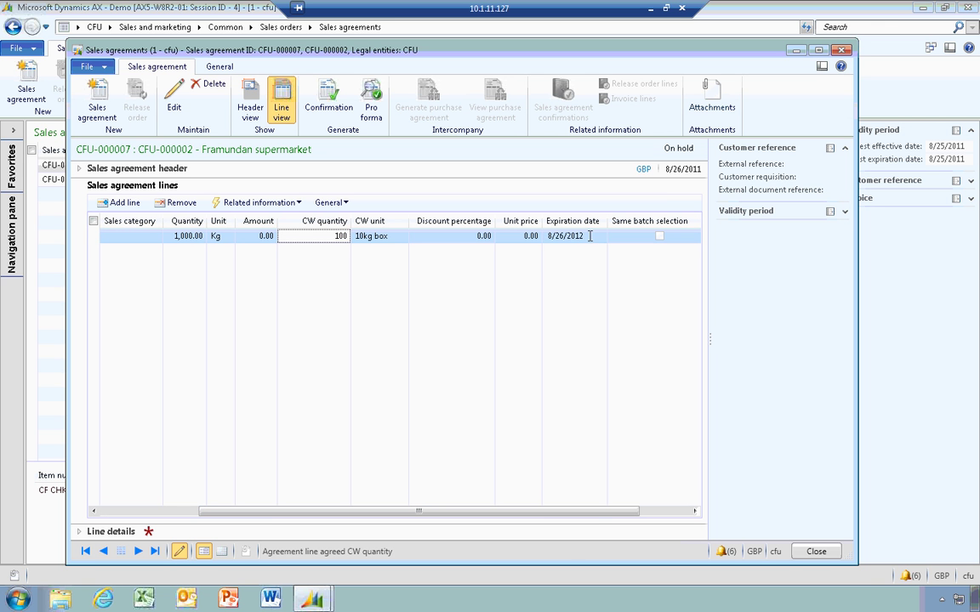
left_click(575, 238)
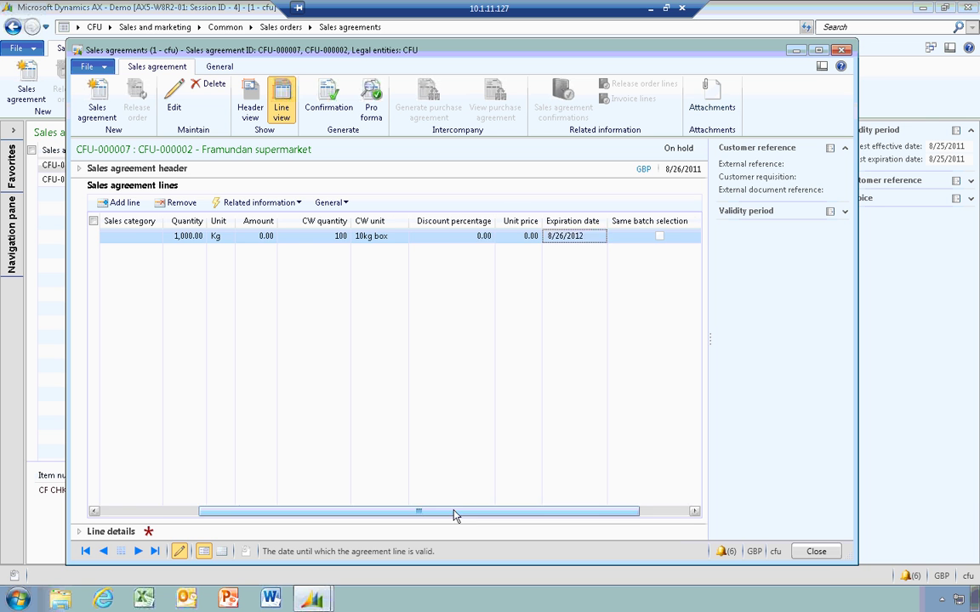
left_click_drag(456, 512, 356, 513)
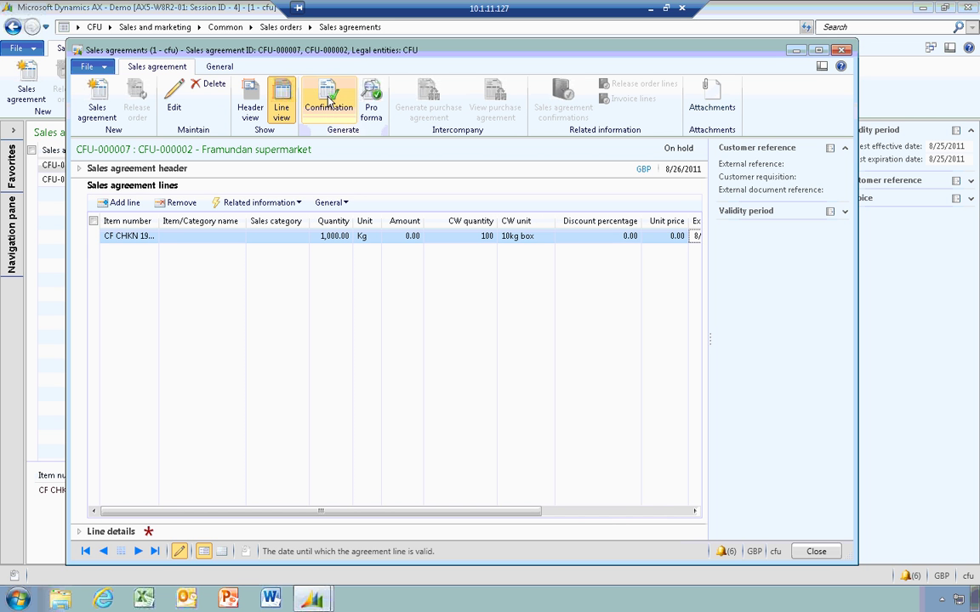
Step: Expand the agreement header and confirm the sales agreement, marking it as effective
left_click(79, 167)
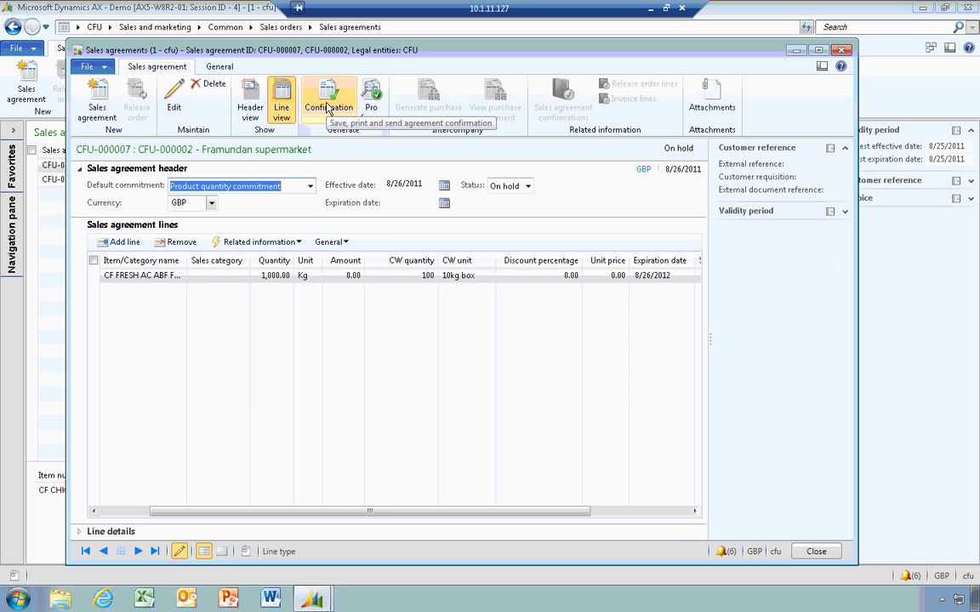
left_click(328, 109)
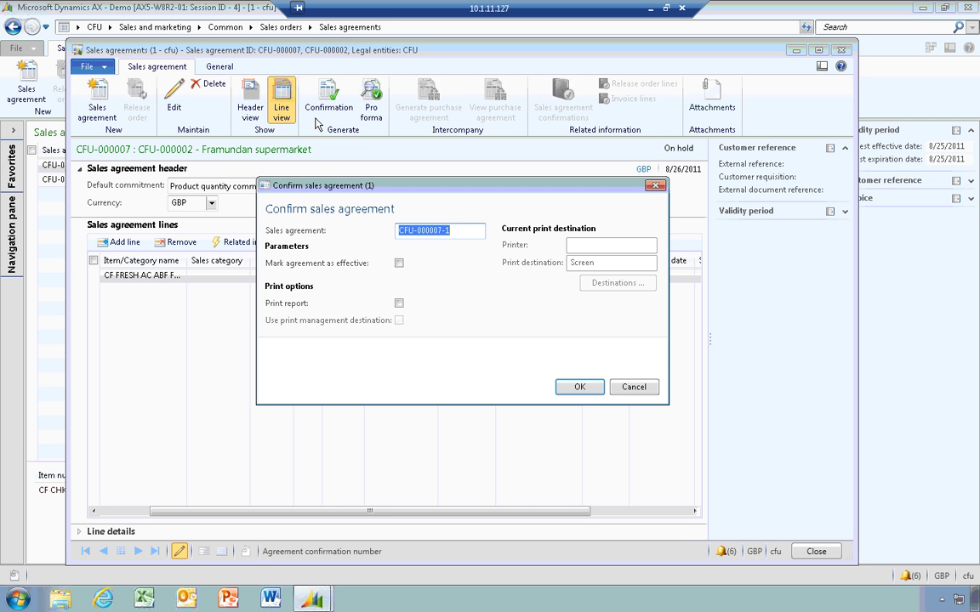
left_click(399, 264)
left_click(579, 387)
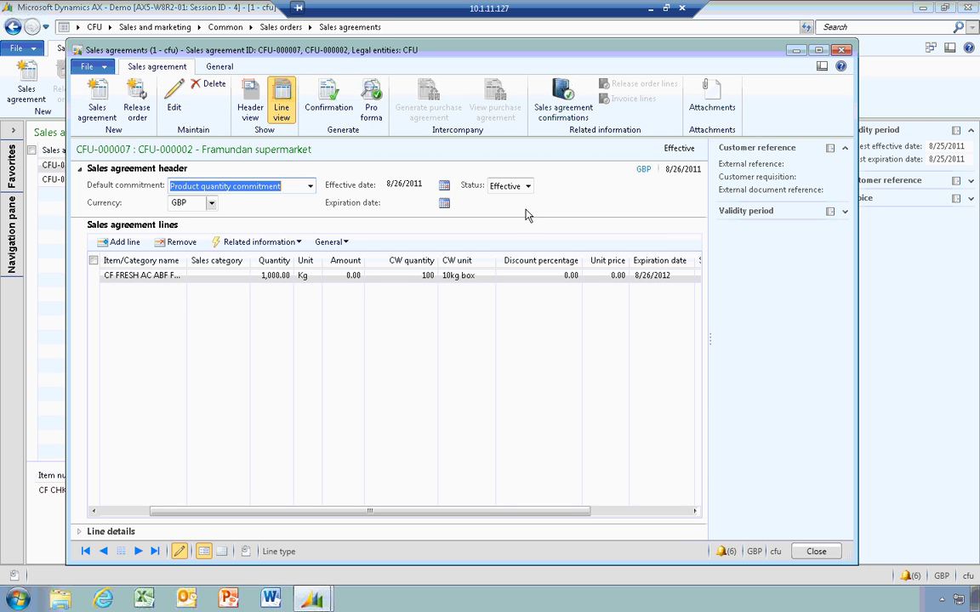
Step: Start a release order from the agreement, check its delivery address, and set the inventory site to 1
left_click(134, 106)
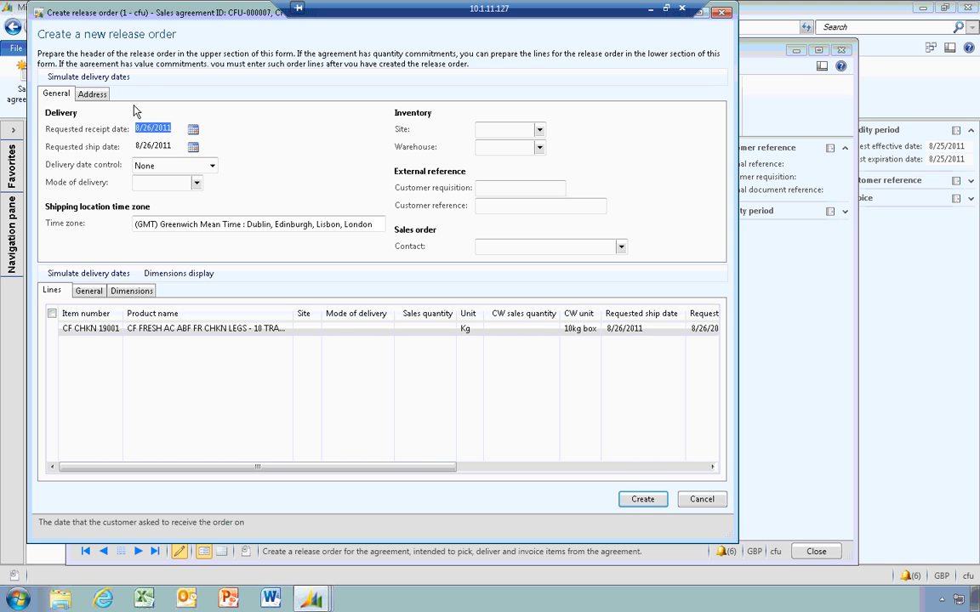
left_click(85, 95)
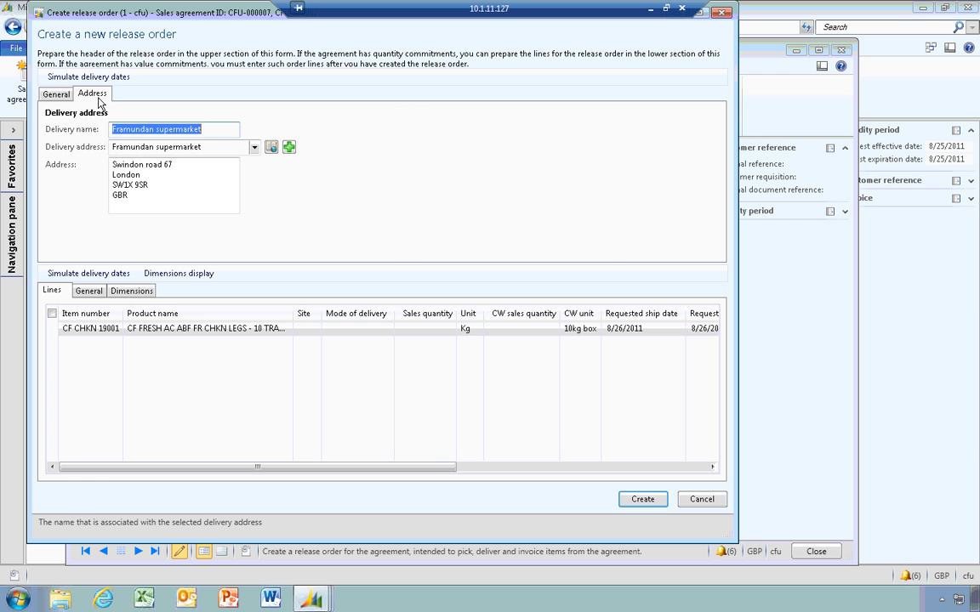
left_click(53, 94)
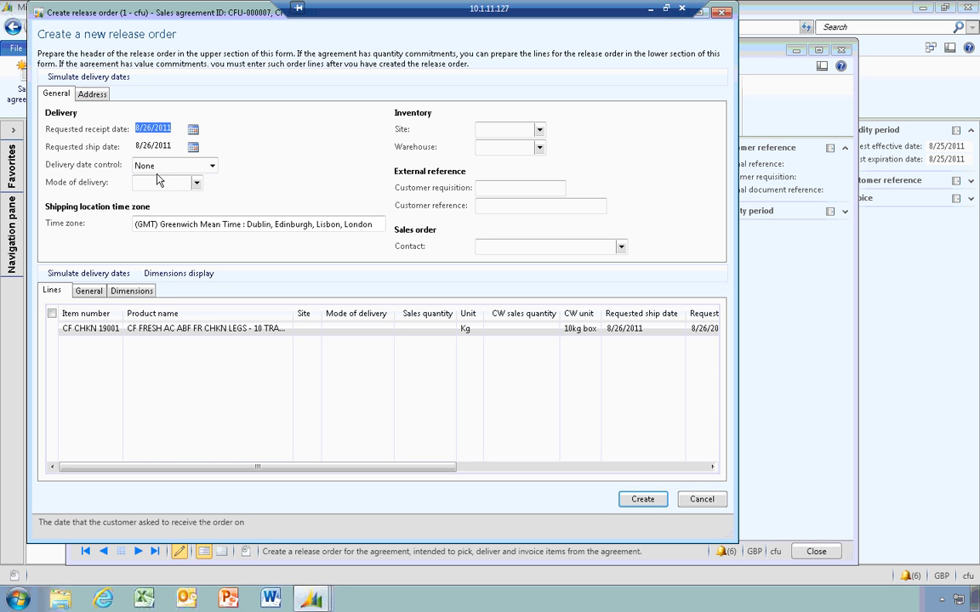
left_click(539, 129)
left_click(498, 166)
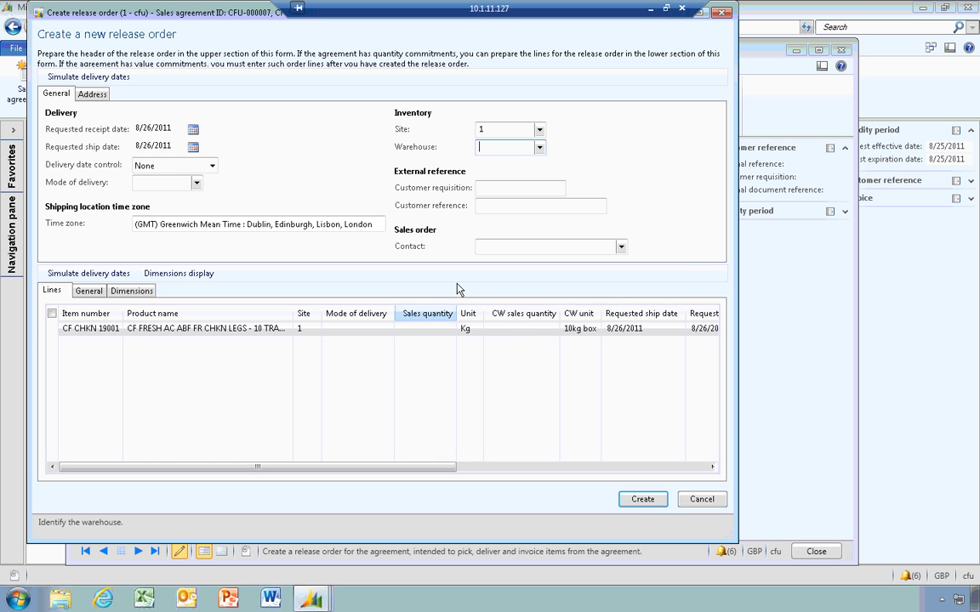
Step: Set the release line's CW sales quantity to 40 and requested ship date to 8/29/2011, and create the release order
left_click(517, 331)
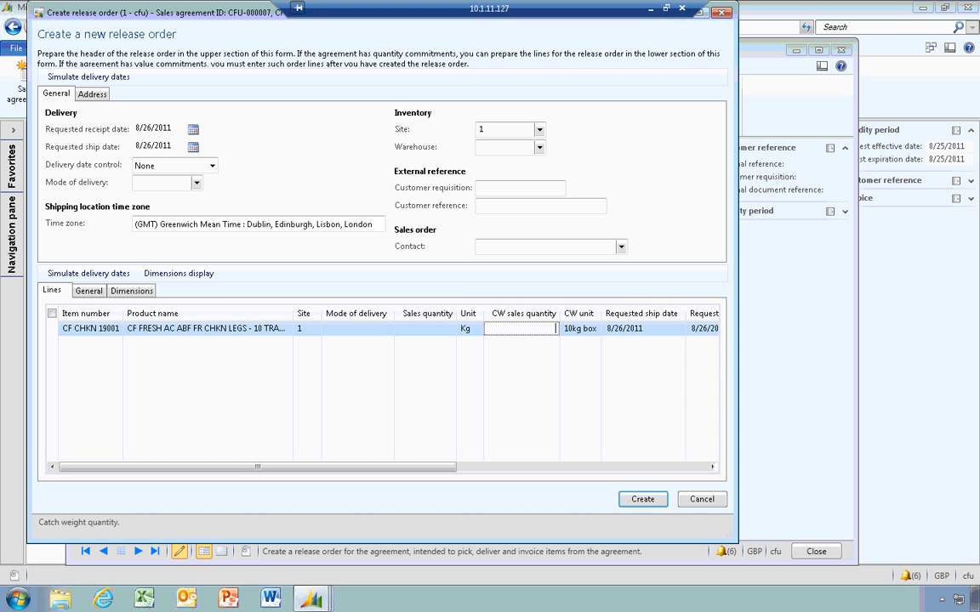
left_click(670, 331)
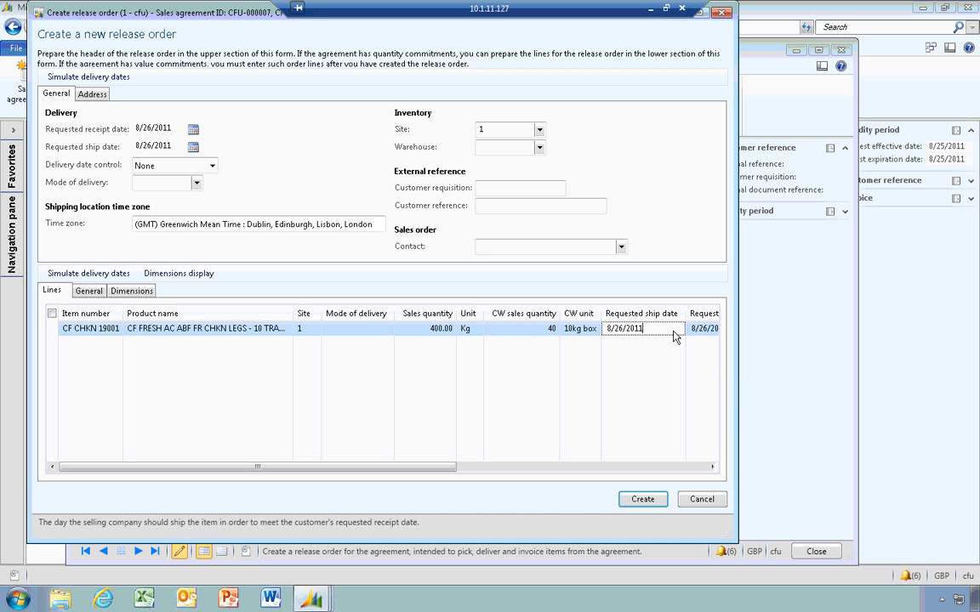
left_click(677, 329)
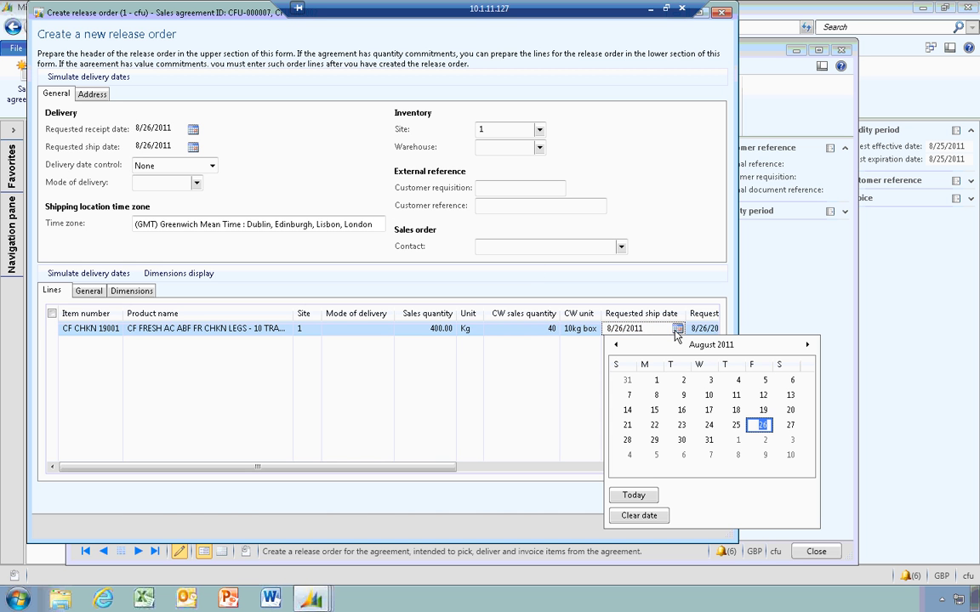
left_click(654, 439)
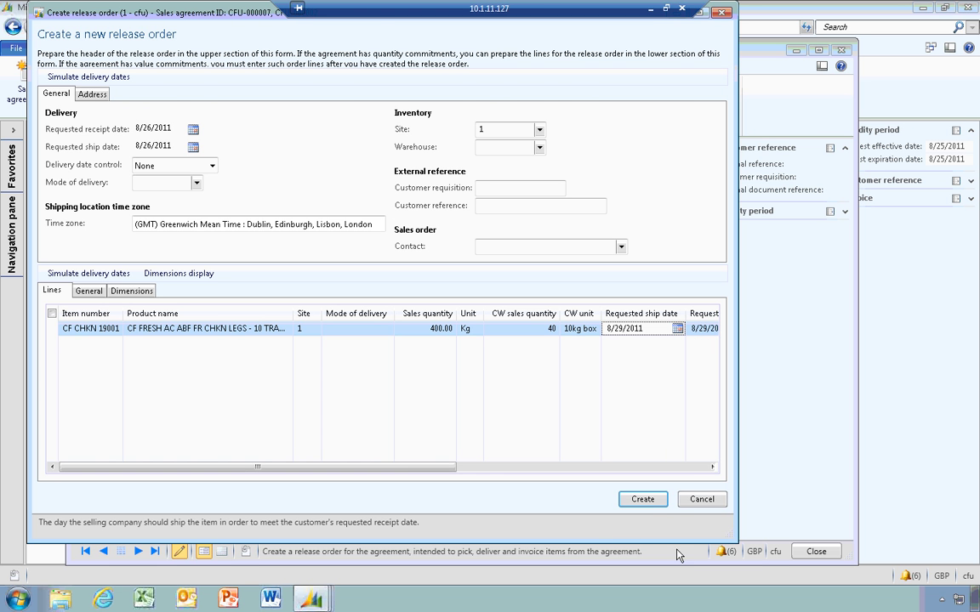
left_click(646, 502)
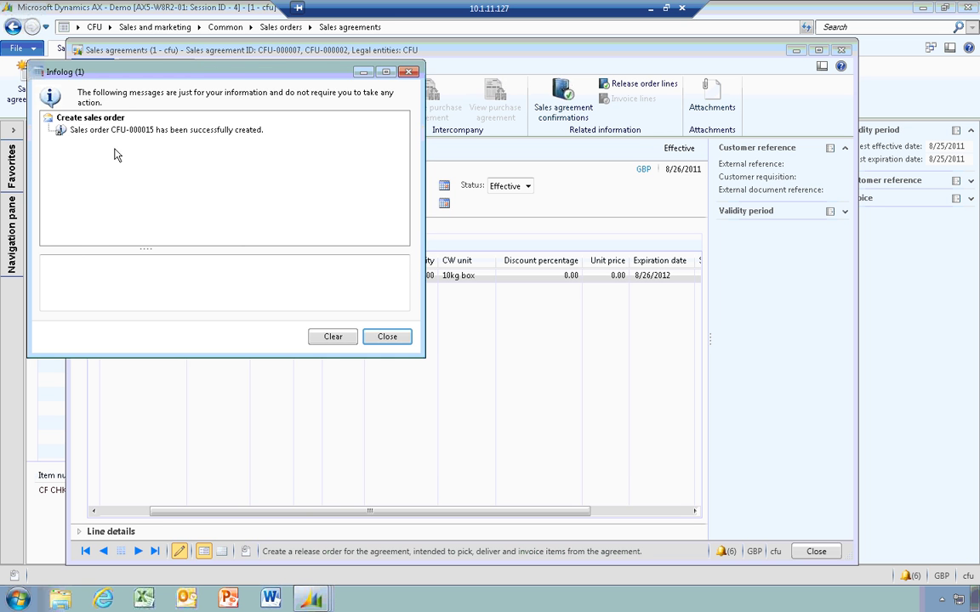
Step: Dismiss the creation message, close the sales agreement, and open the newly released sales order from the list of all sales orders
left_click(395, 338)
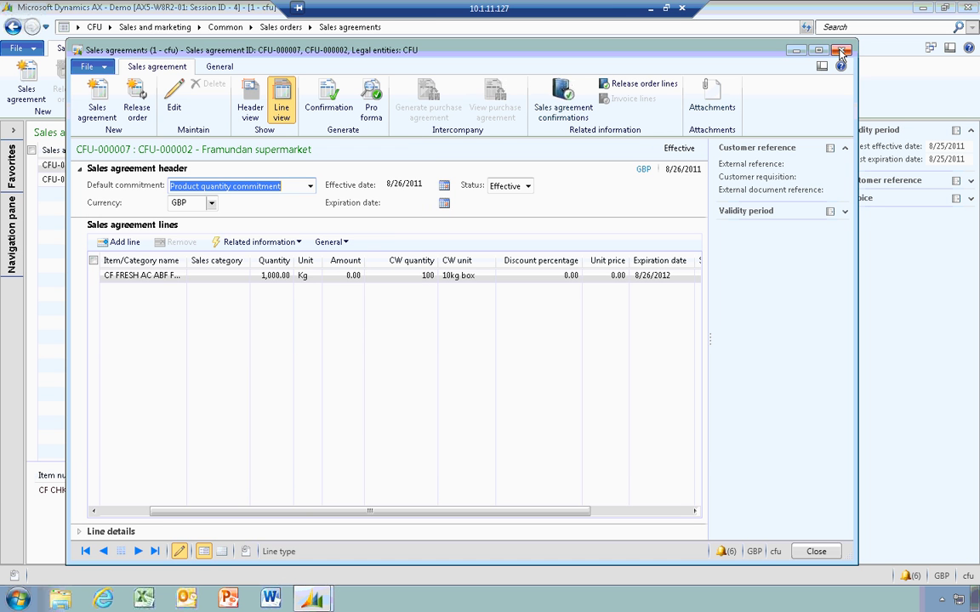
left_click(841, 51)
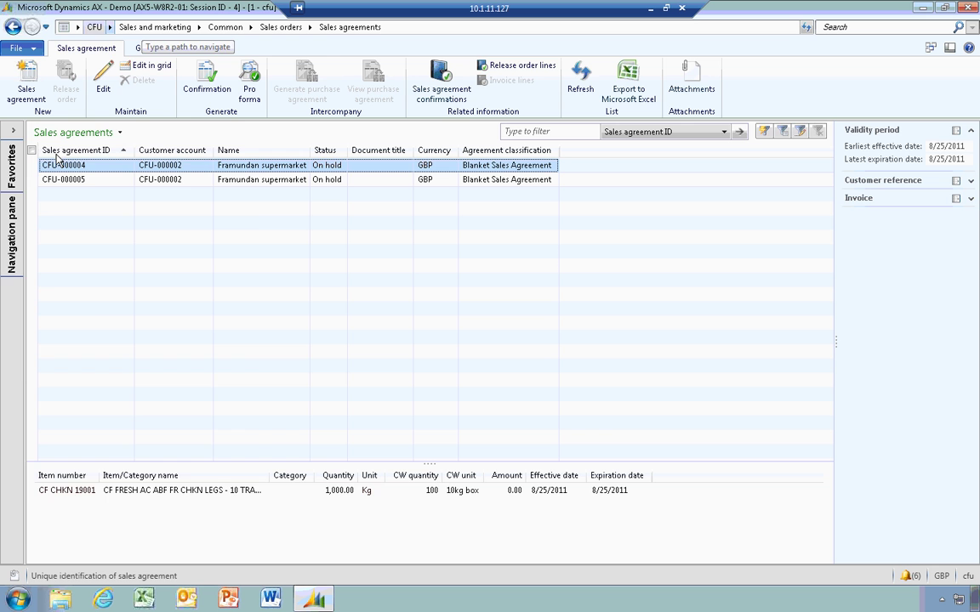
left_click(12, 229)
left_click(68, 299)
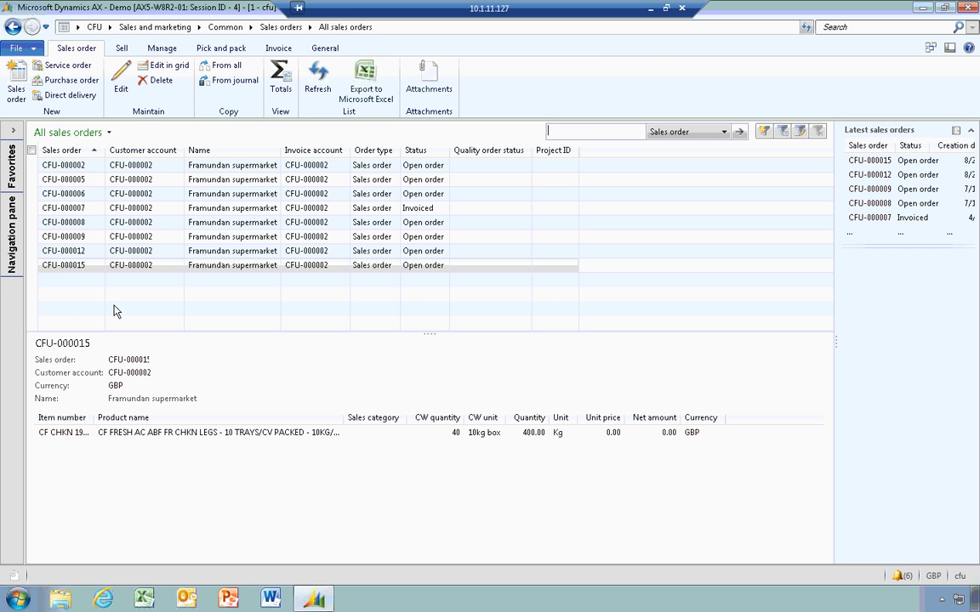
double_click(395, 267)
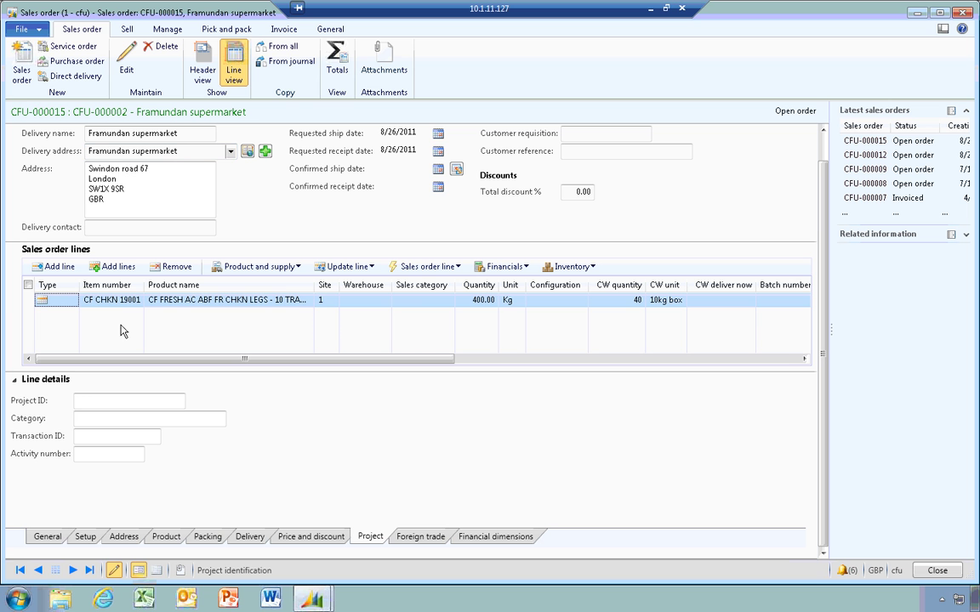
Step: Review the general, setup, address and product details of the released order's line, and close the sales order
left_click(47, 536)
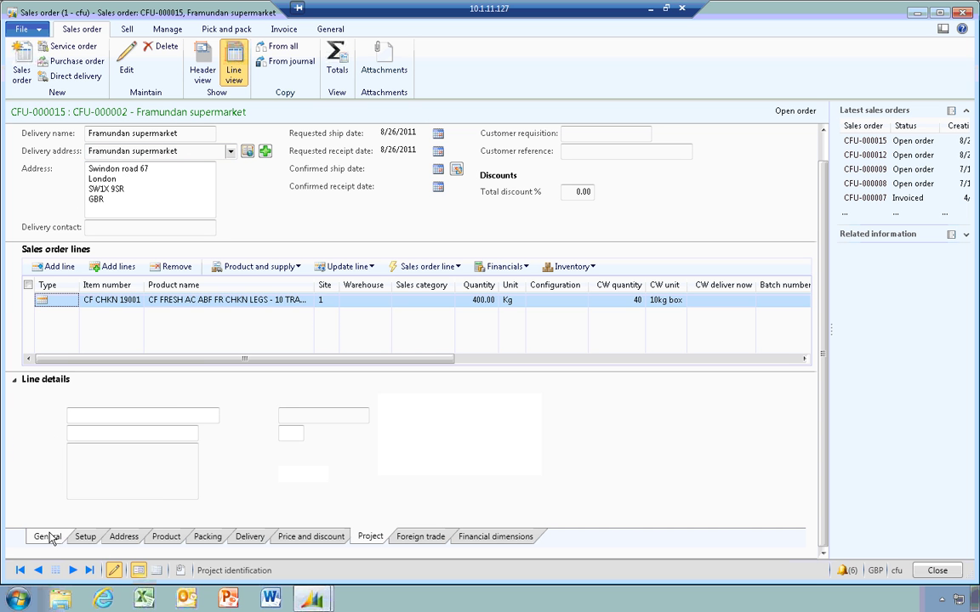
left_click(85, 538)
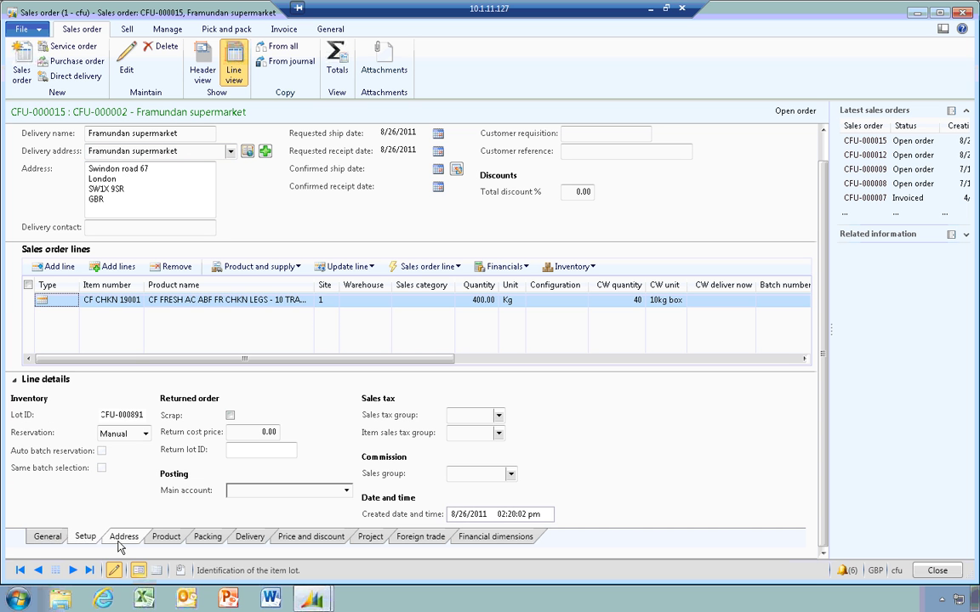
left_click(119, 539)
left_click(169, 542)
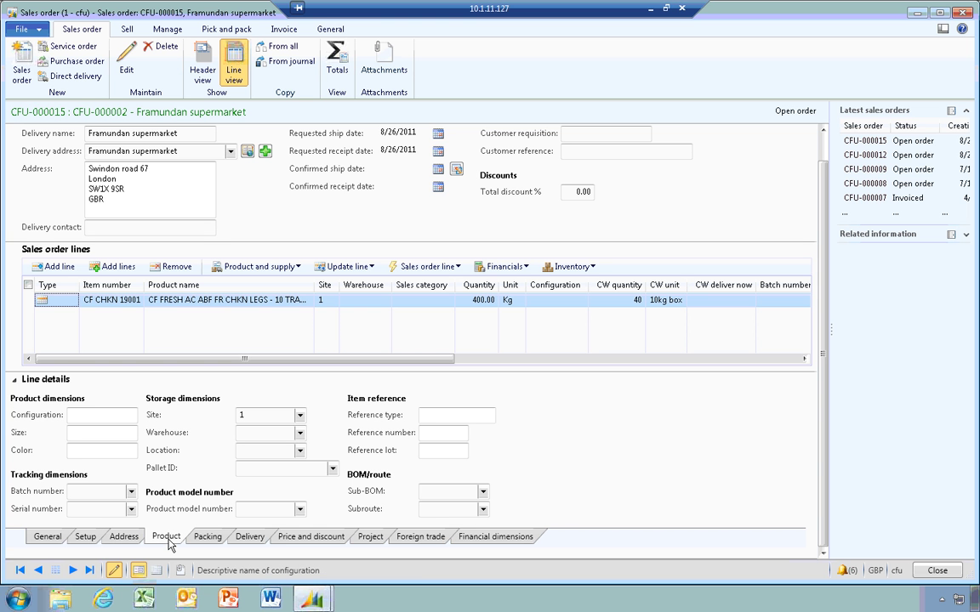
left_click(966, 11)
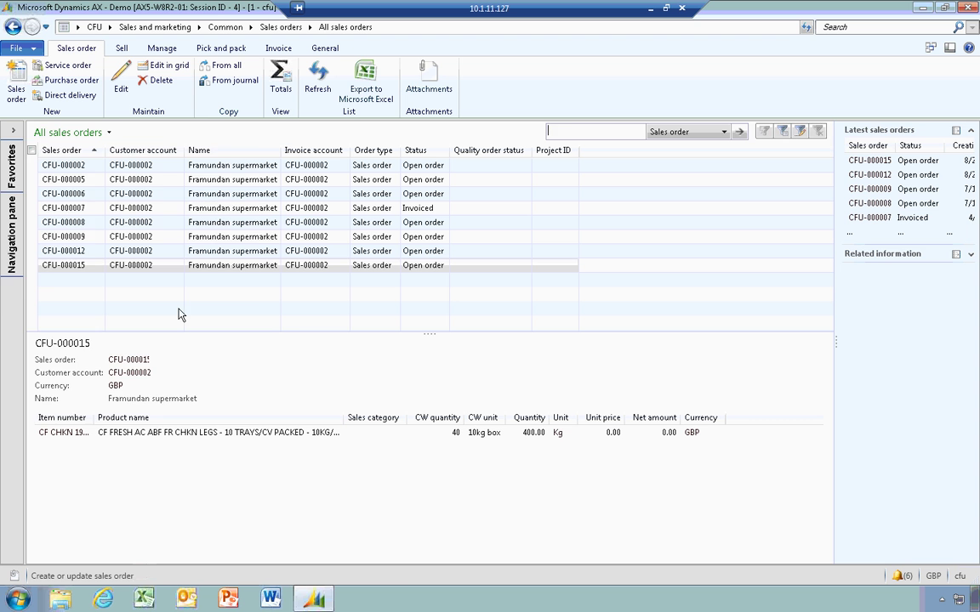
Step: Reopen the effective sales agreement and check its line's price and discount details and its fulfillment quantities
left_click(12, 267)
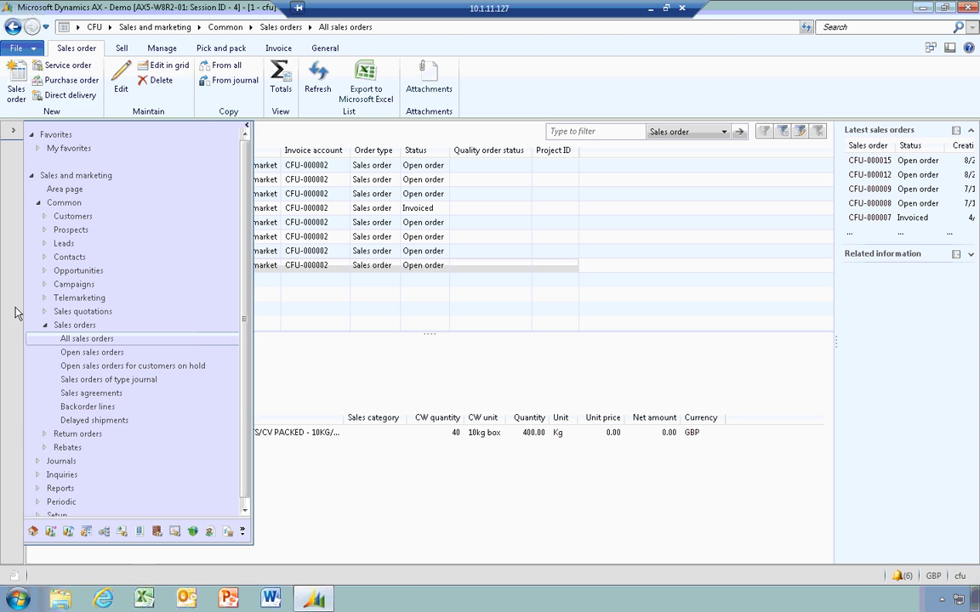
left_click(91, 393)
left_click(92, 194)
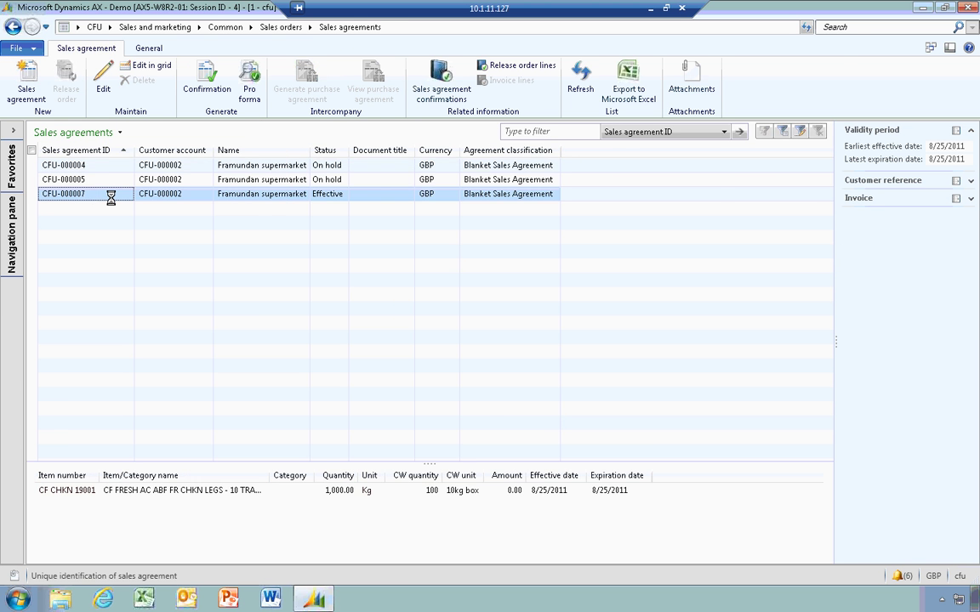
double_click(109, 194)
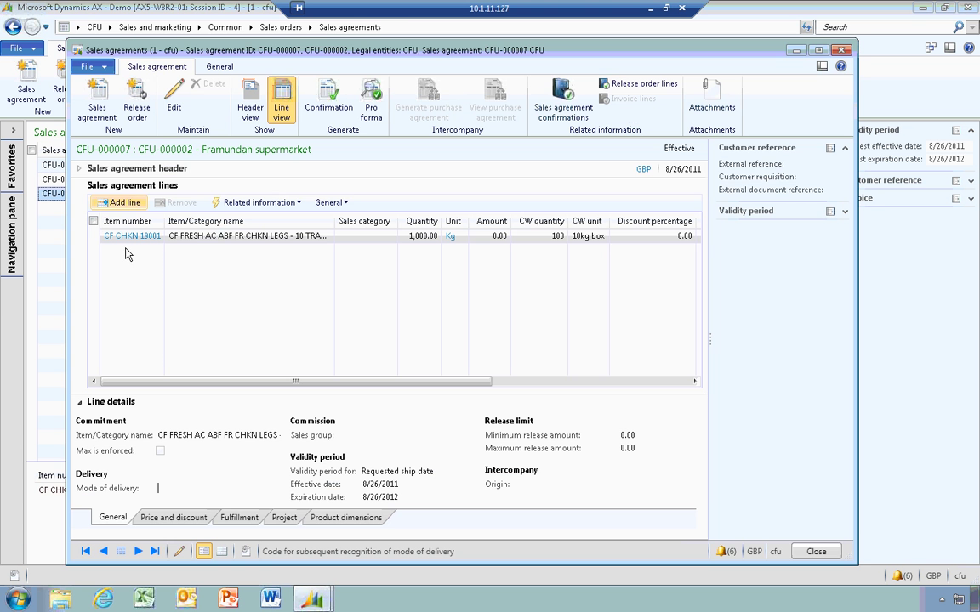
left_click(158, 519)
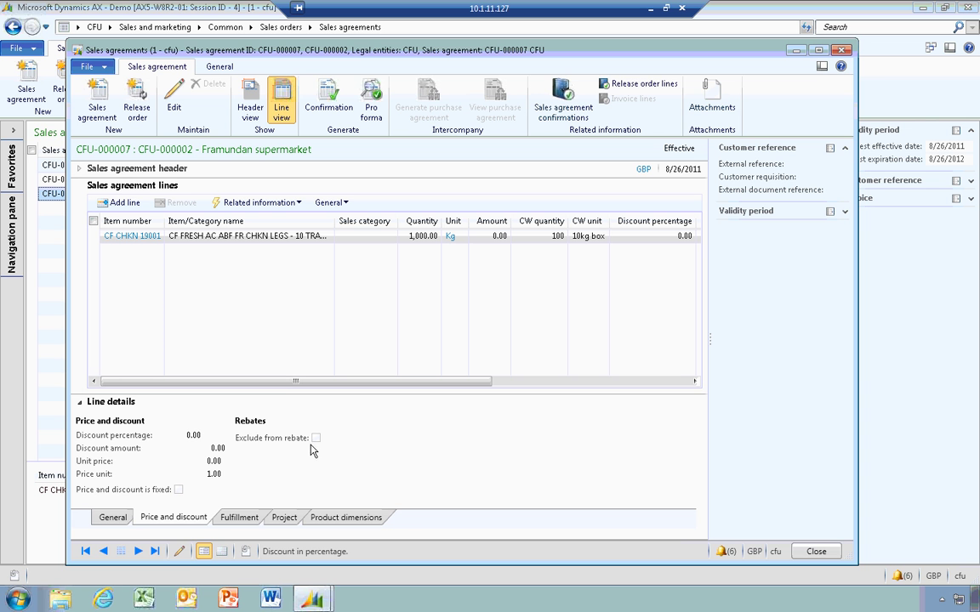
left_click(239, 517)
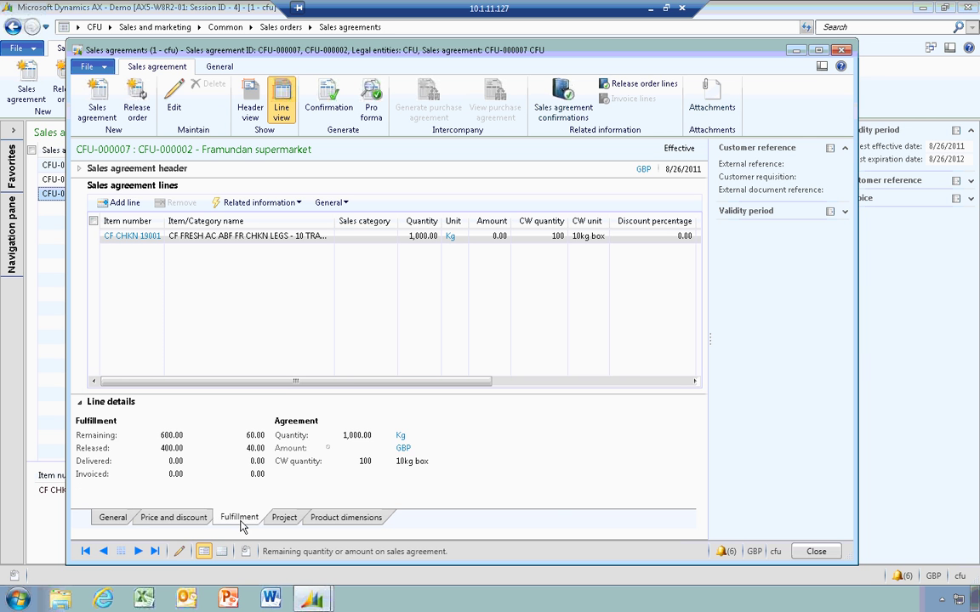
left_click(180, 552)
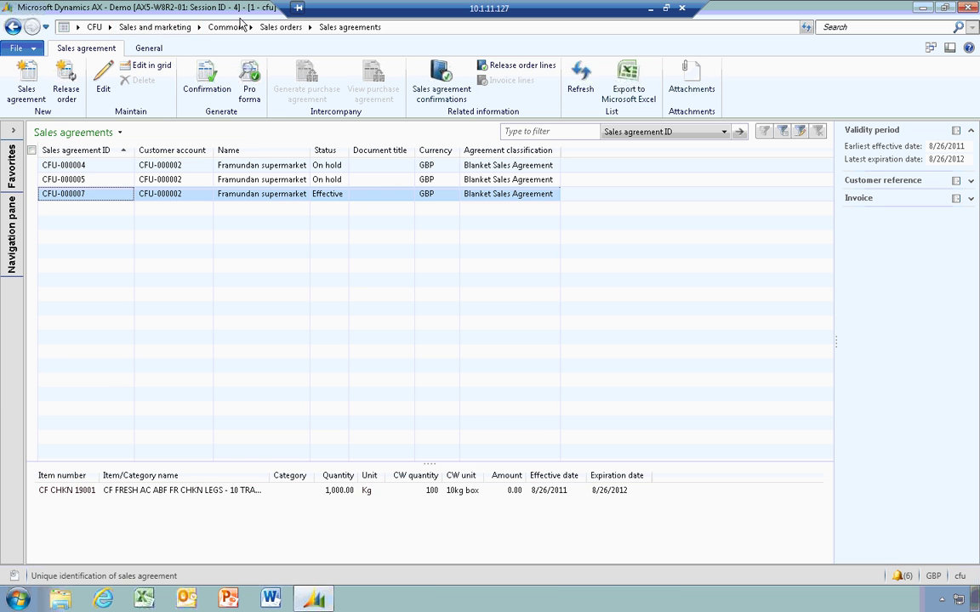
Step: Open the newly released sales order for editing and open the delivery schedule of its chicken legs line
left_click(10, 362)
left_click(85, 352)
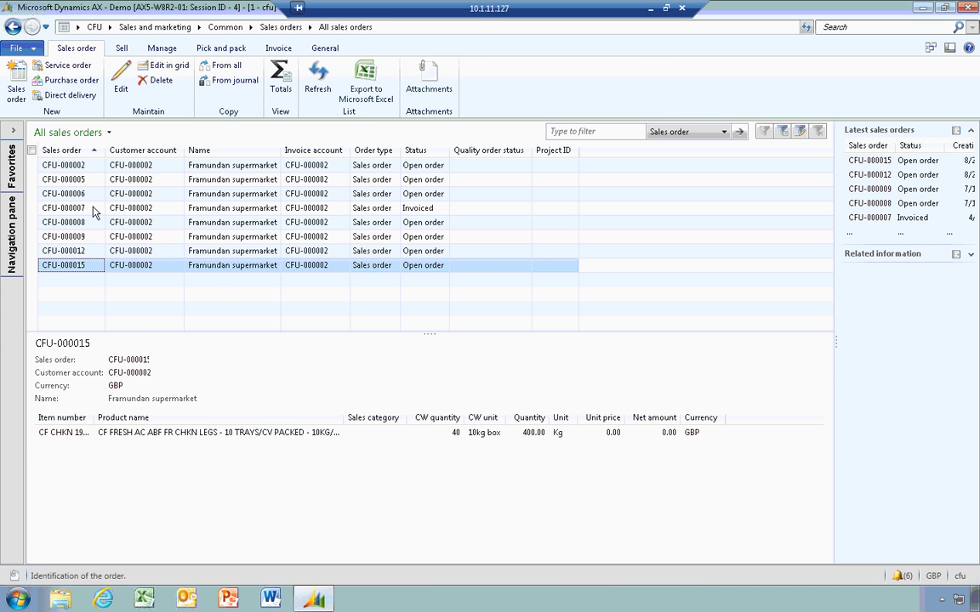
left_click(121, 76)
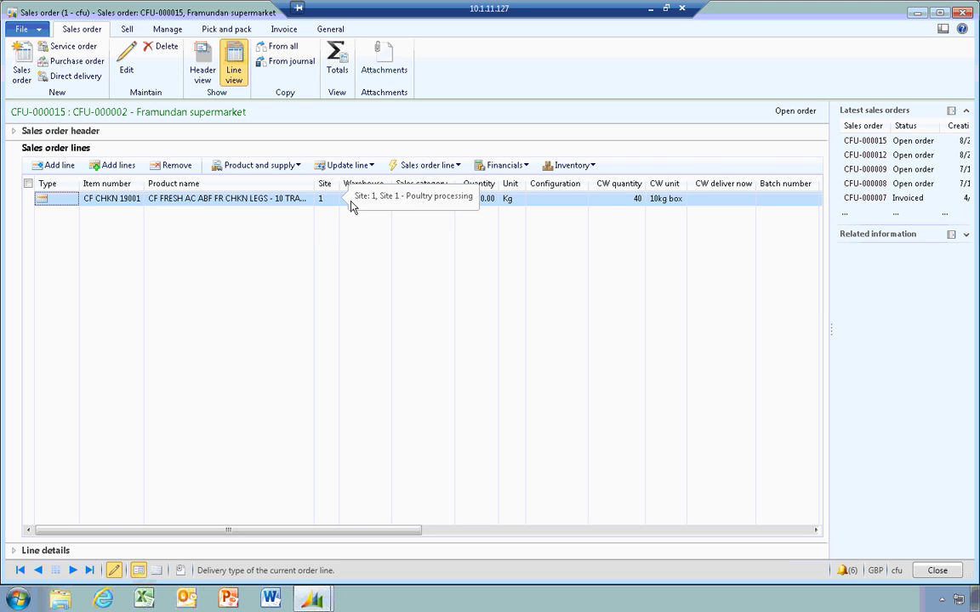
left_click(459, 167)
left_click(433, 197)
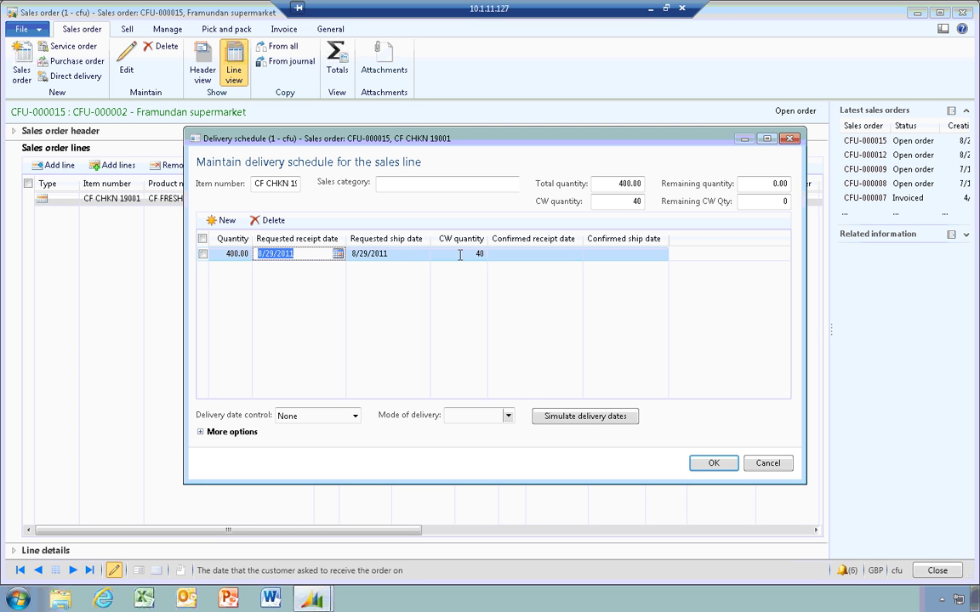
Step: Split the delivery schedule into two deliveries with CW quantities of 25 and 15
left_click(459, 254)
type("25")
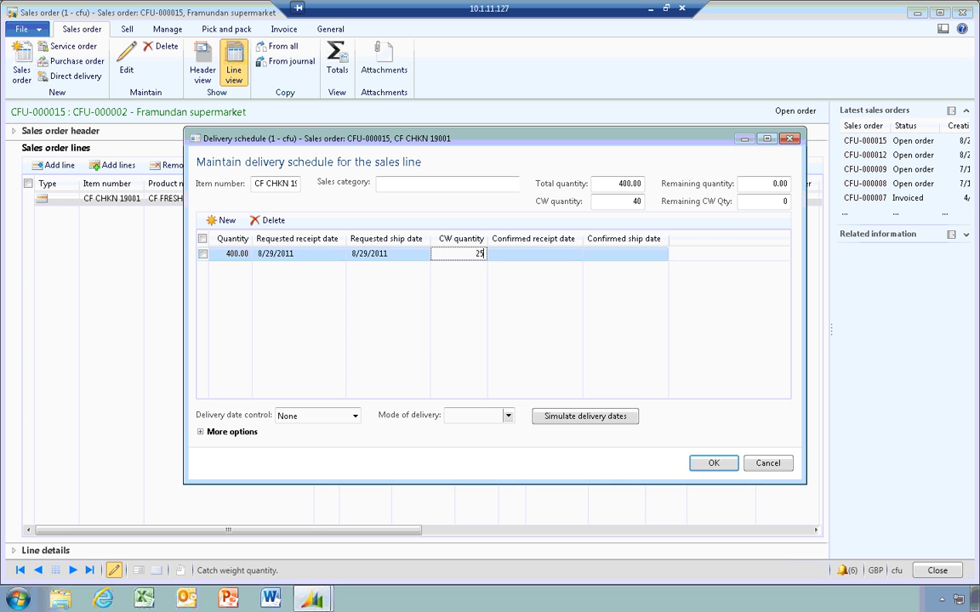
key("Down")
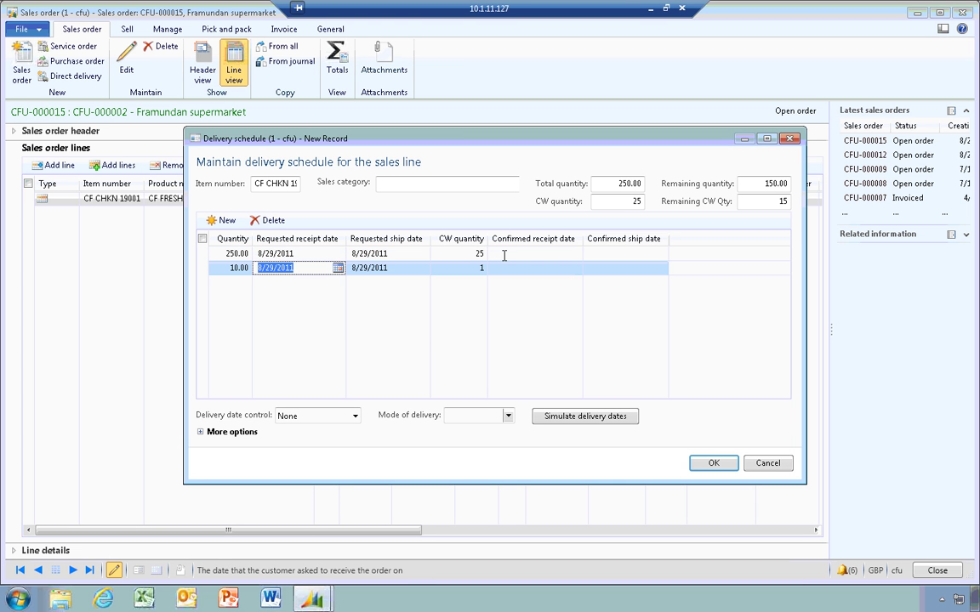
type("5")
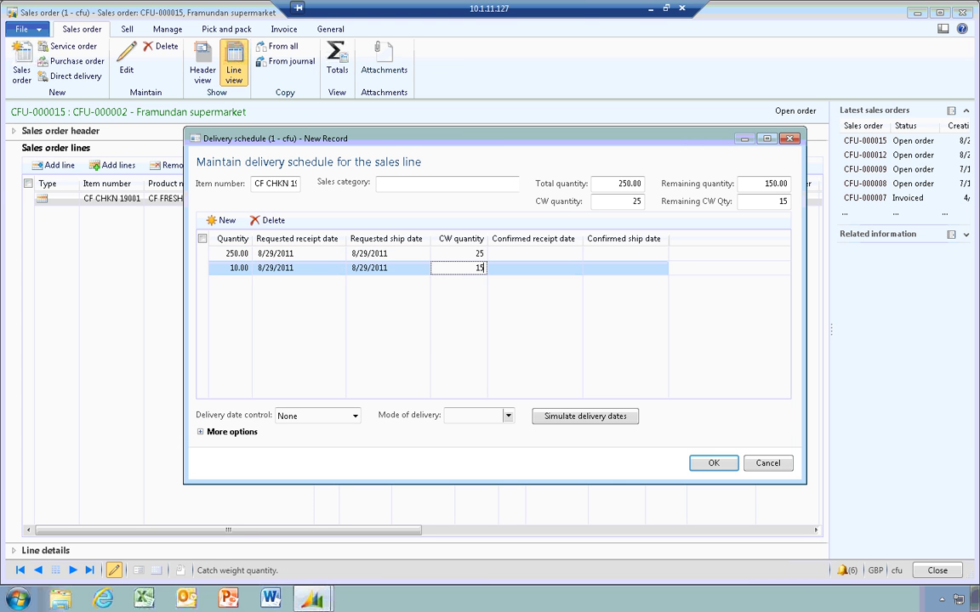
Step: Set the second delivery's requested receipt date to 9/12/2011 and apply the delivery schedule
left_click(328, 255)
left_click(332, 268)
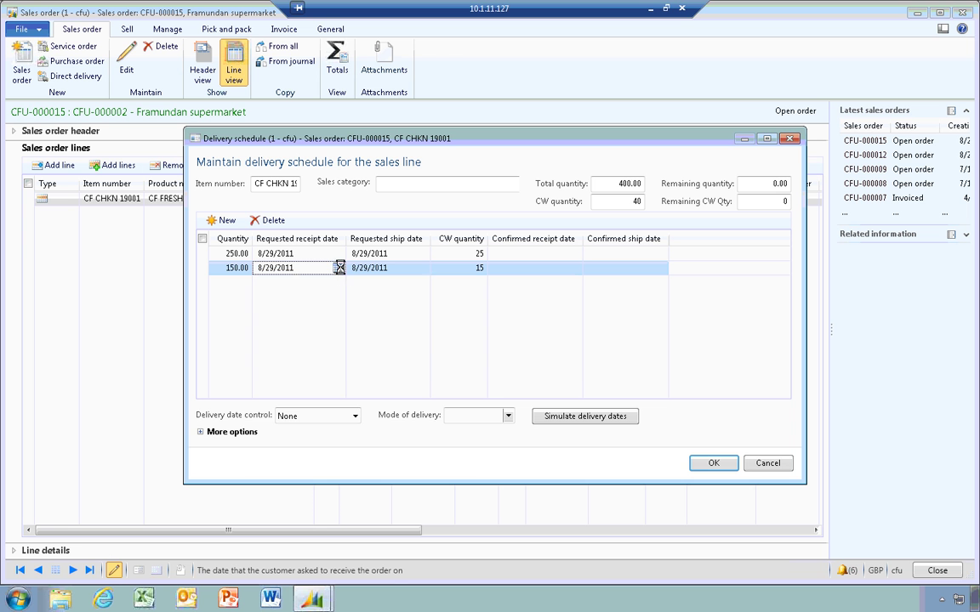
left_click(338, 268)
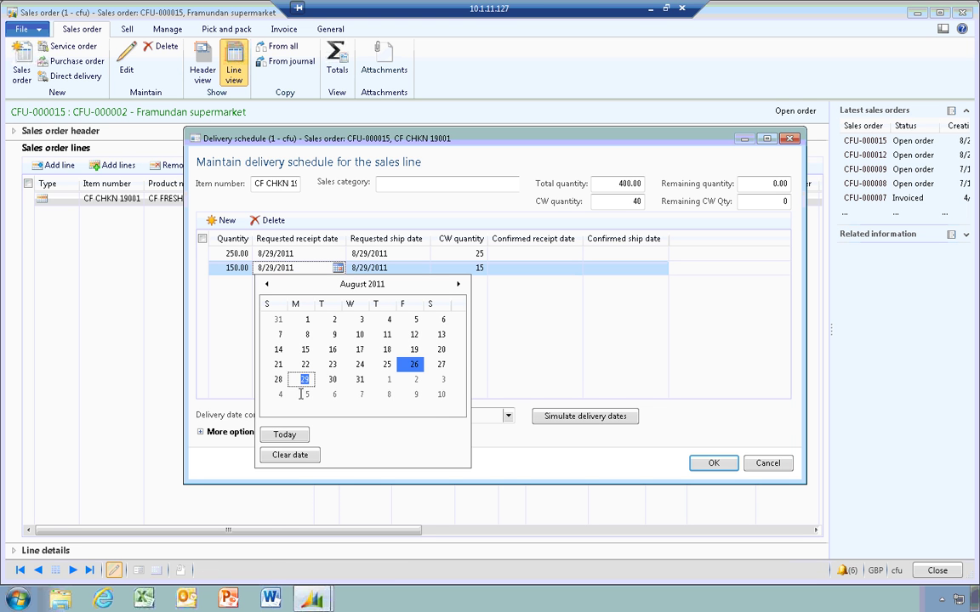
scroll(309, 338, "down", 1)
left_click(305, 349)
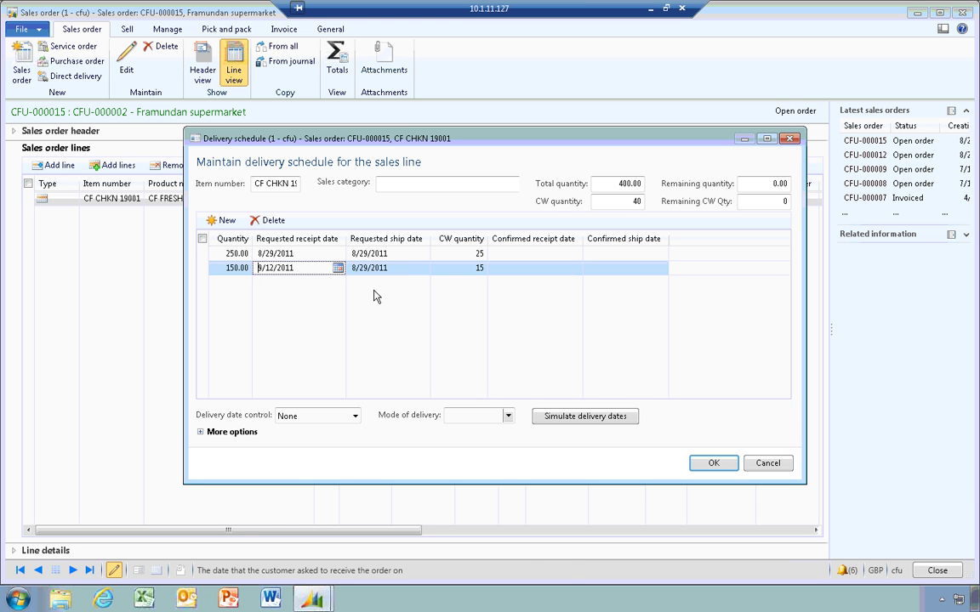
key("Tab")
left_click(715, 463)
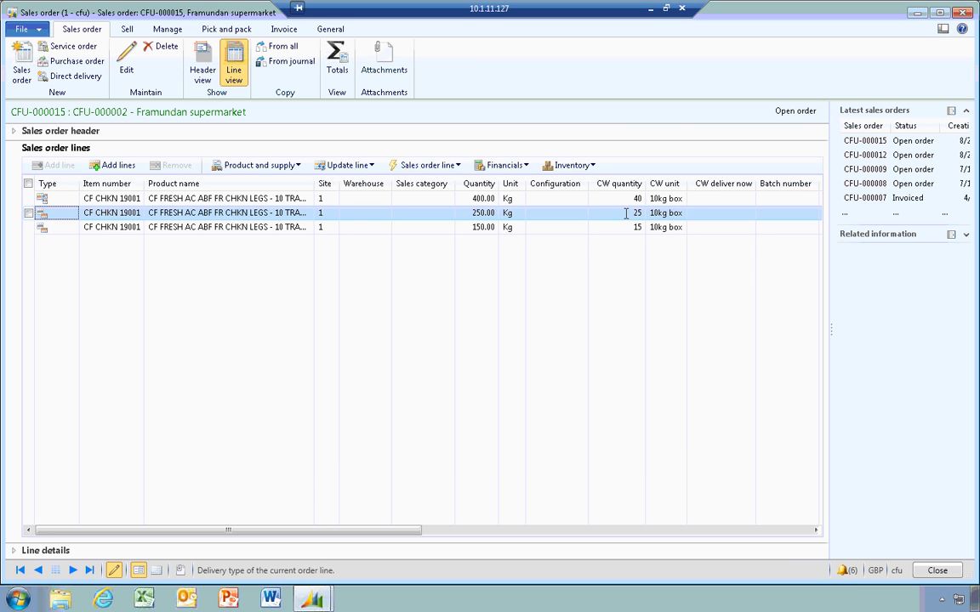
Step: Check the CW quantities on the original and split delivery lines, and display the order's confirmation commands
left_click(624, 227)
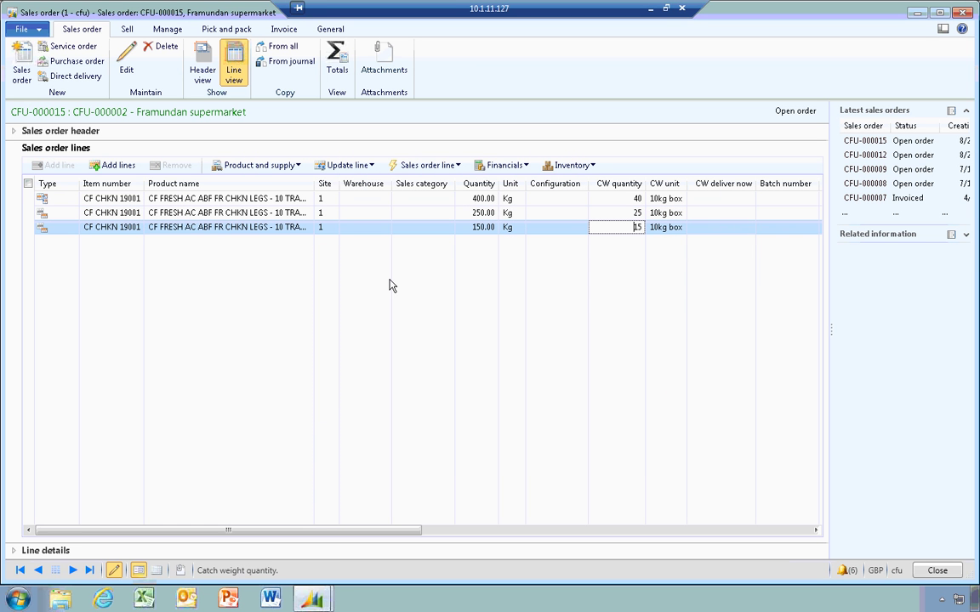
left_click(607, 199)
left_click(609, 227)
left_click(127, 30)
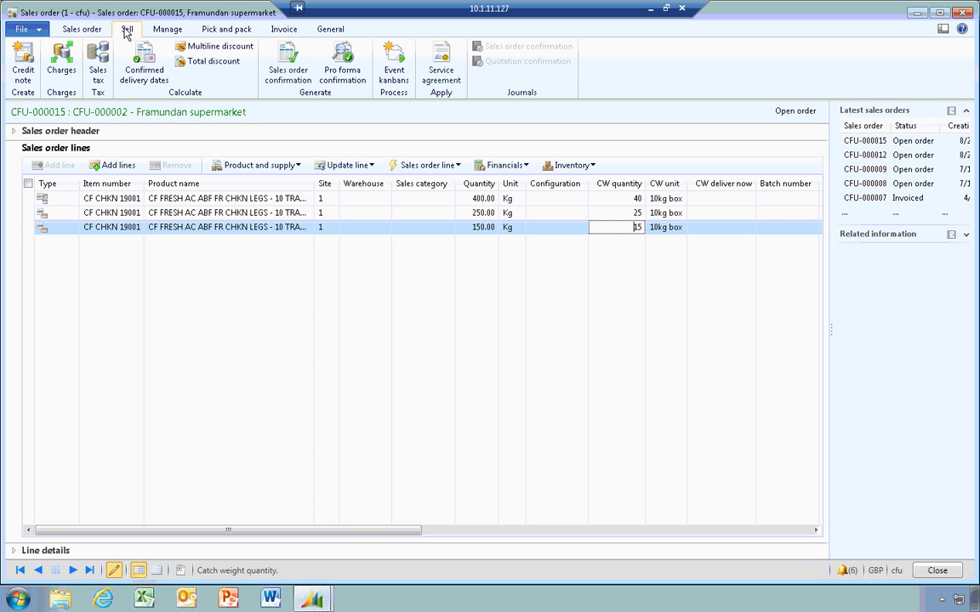
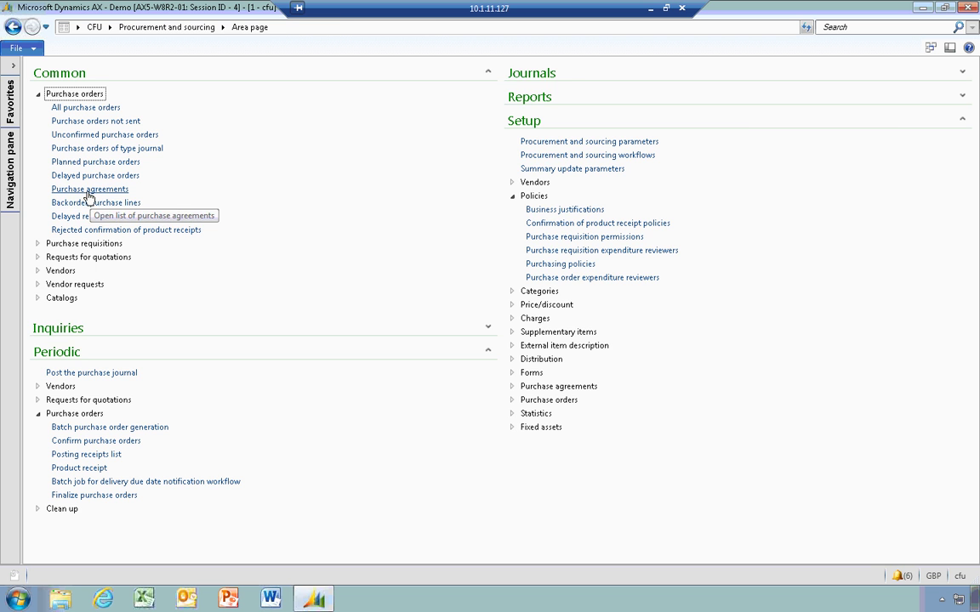
Step: Create a new purchase agreement for the vendor Valhalla farms from the purchase agreements list
left_click(88, 190)
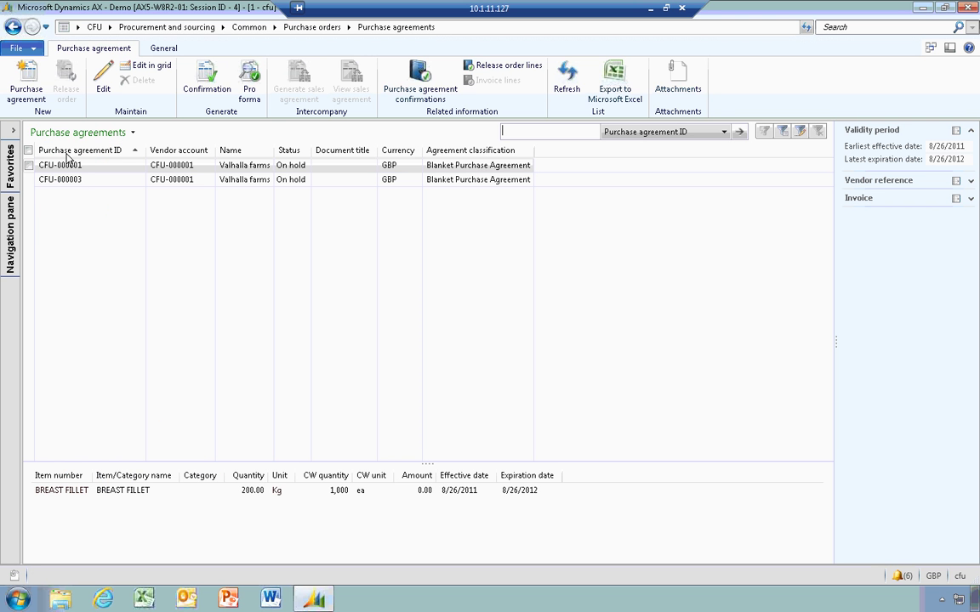
left_click(26, 85)
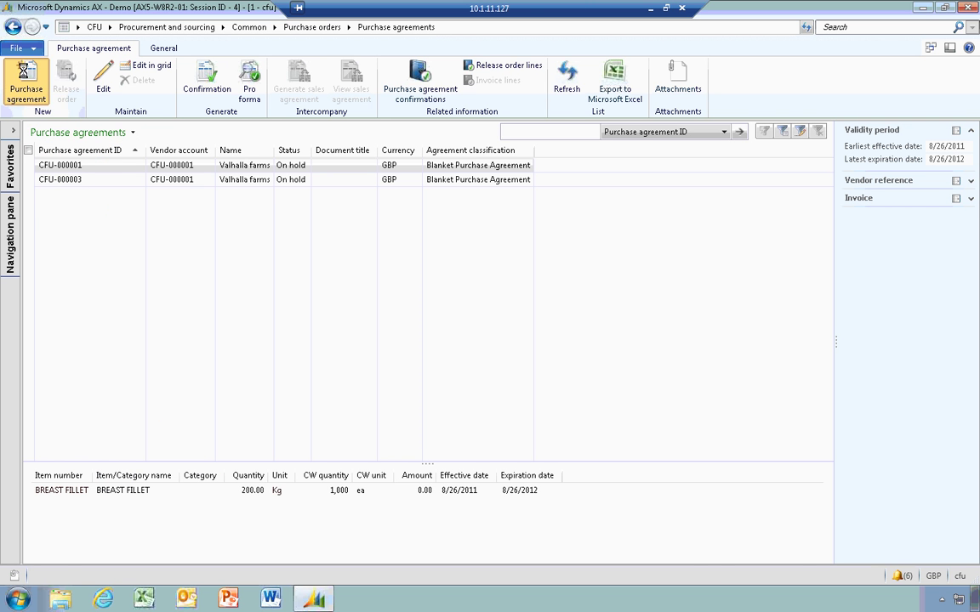
left_click(221, 301)
left_click(162, 337)
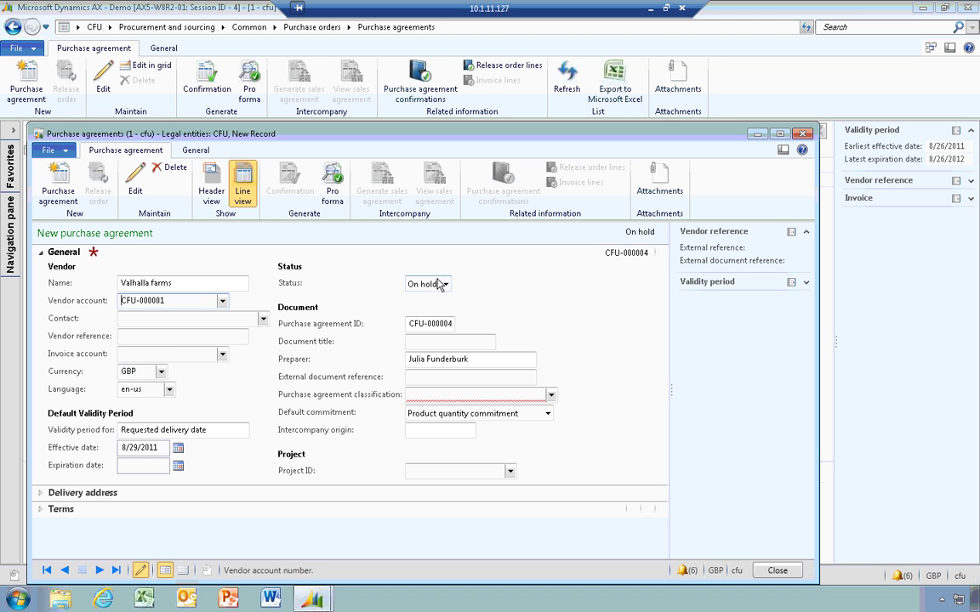
Step: Classify the purchase agreement as Blanket Purchase Agreement and view the available default commitment types
left_click(552, 394)
left_click(455, 429)
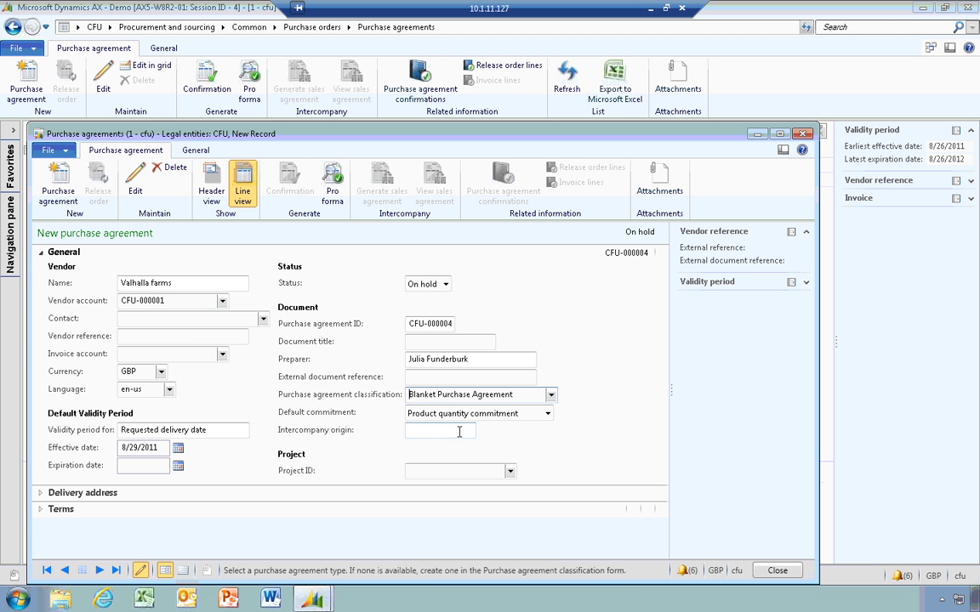
left_click(548, 414)
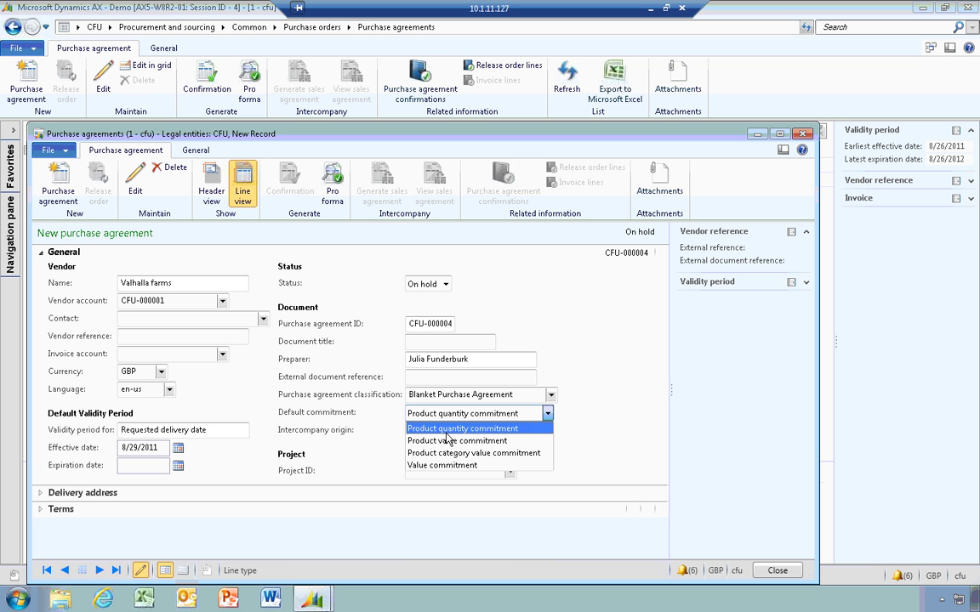
Step: Keep Product quantity commitment, set the default expiration date to 8/29/2012, and show the purchase agreement's lines
left_click(73, 446)
left_click(72, 445)
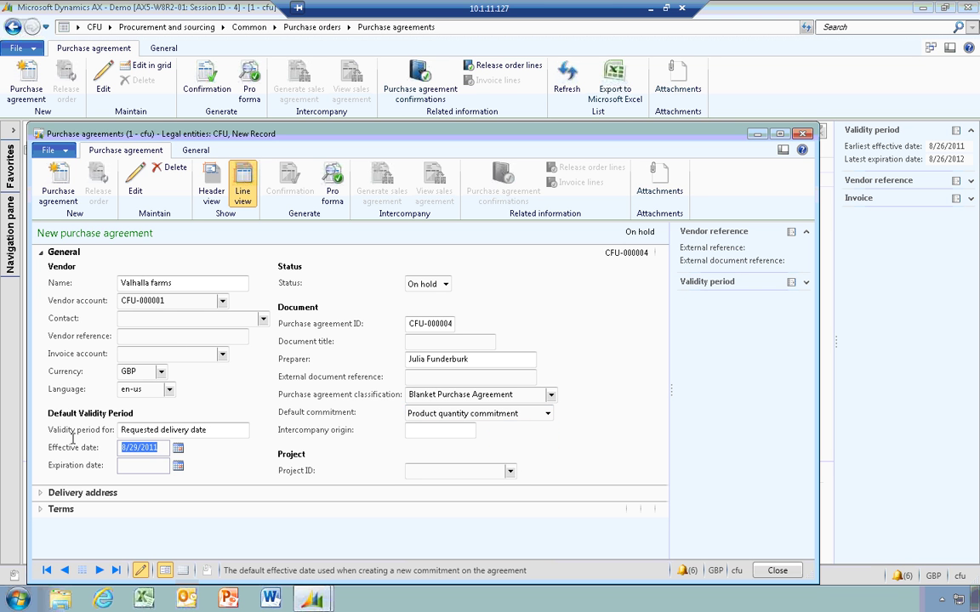
left_click(136, 466)
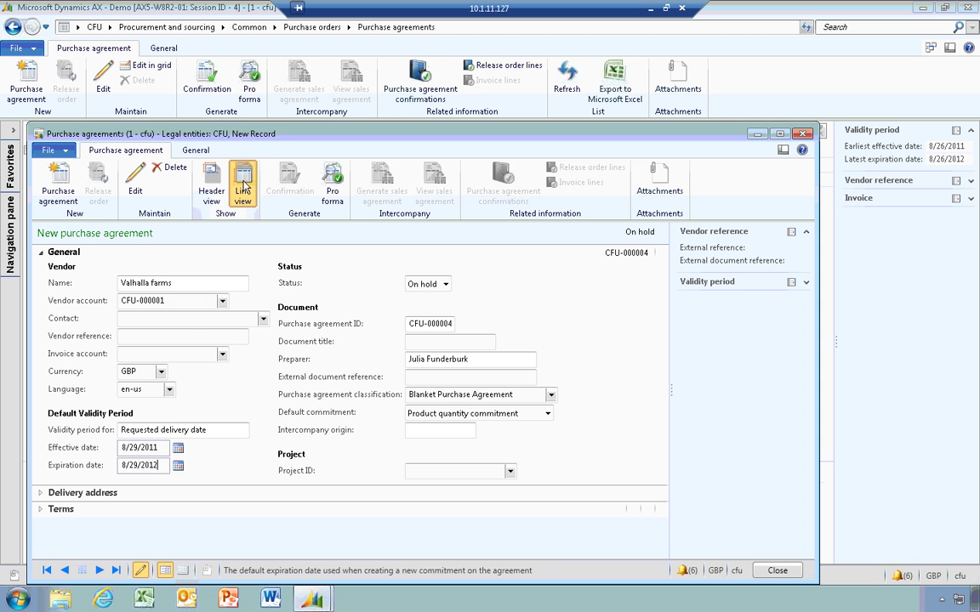
left_click(243, 191)
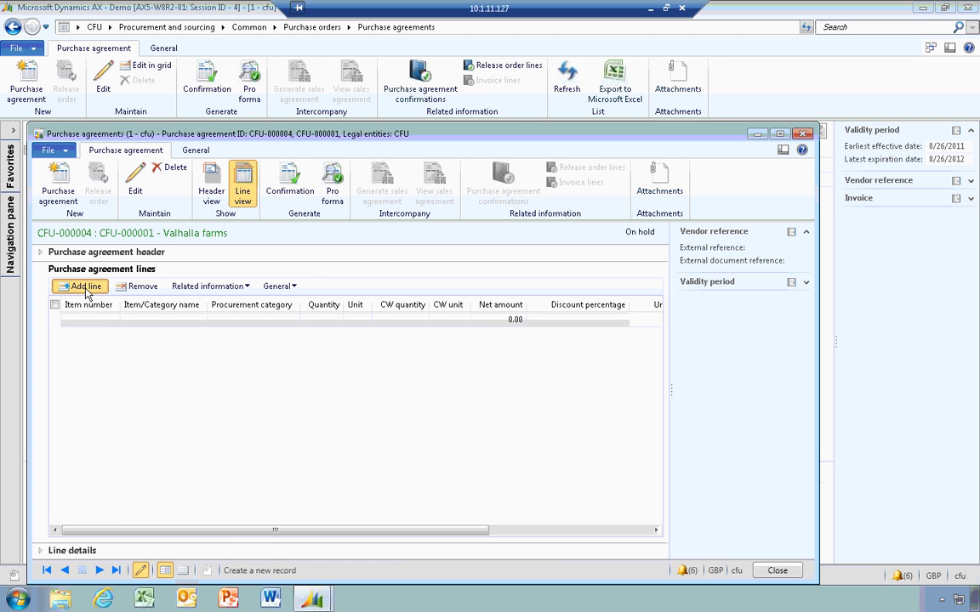
Step: Complete the agreement line for BREAST FILLET with a CW quantity of 1,000 ea, and confirm the purchase agreement as effective
left_click(290, 322)
left_click(322, 327)
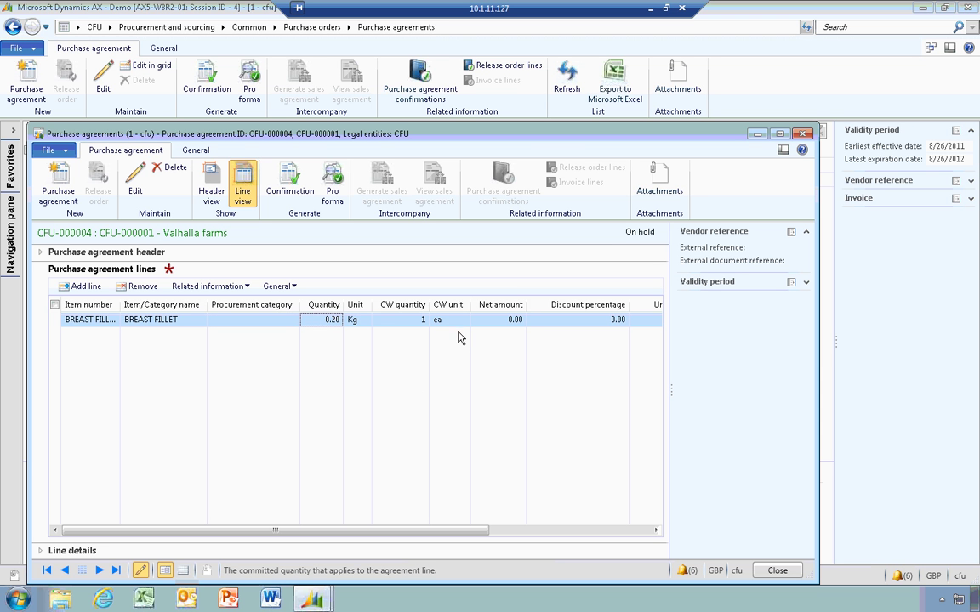
left_click(418, 322)
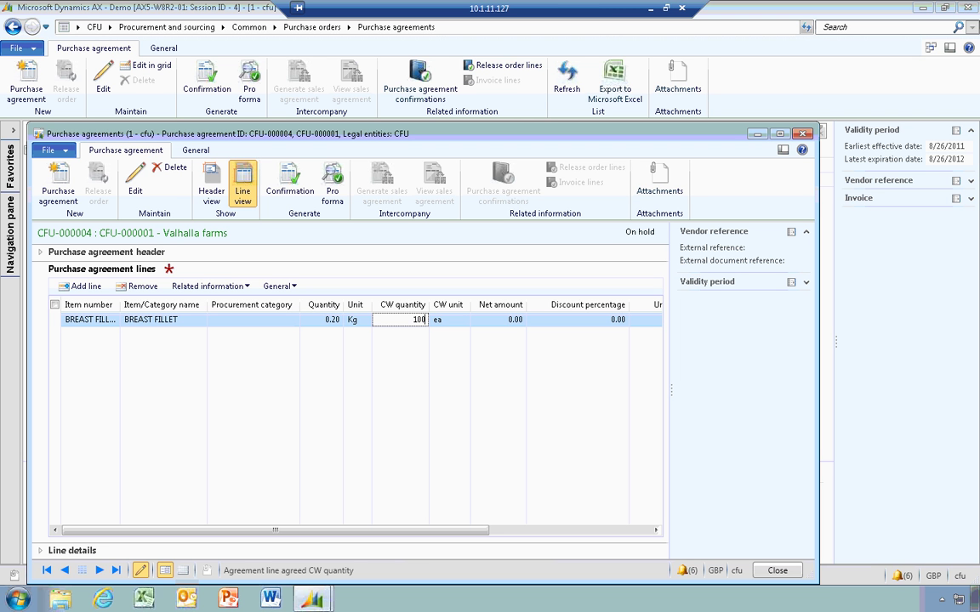
left_click(438, 323)
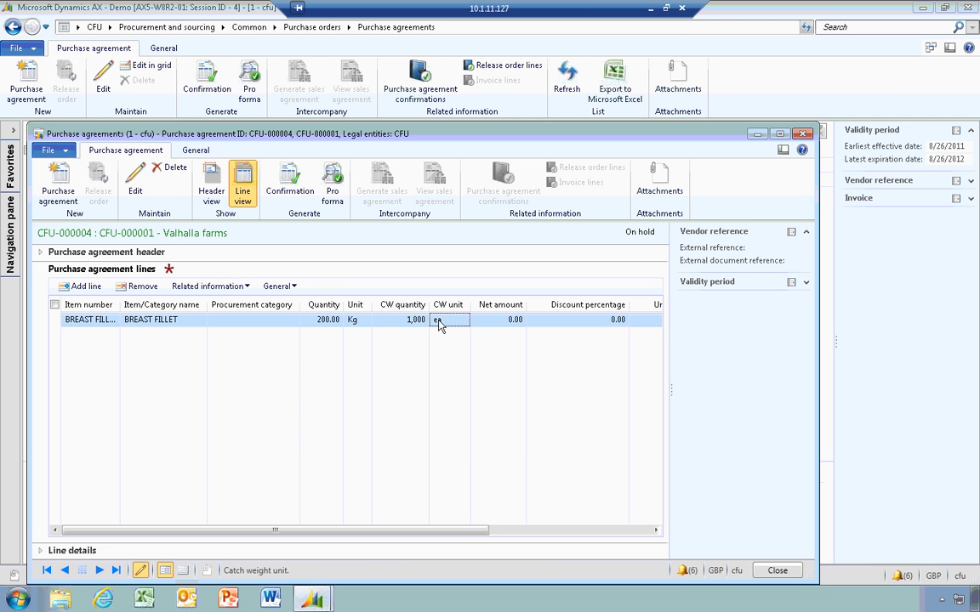
left_click(287, 189)
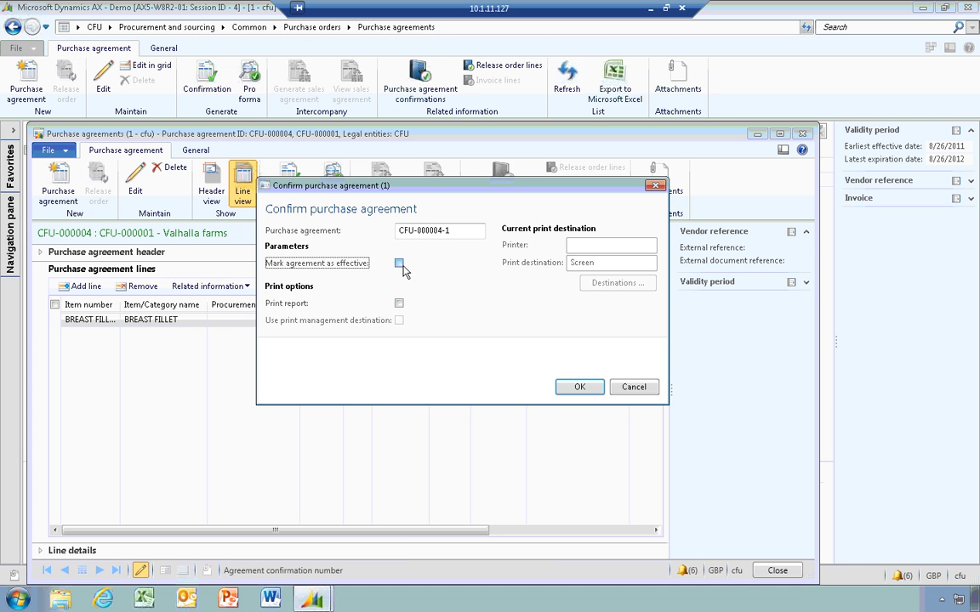
left_click(580, 387)
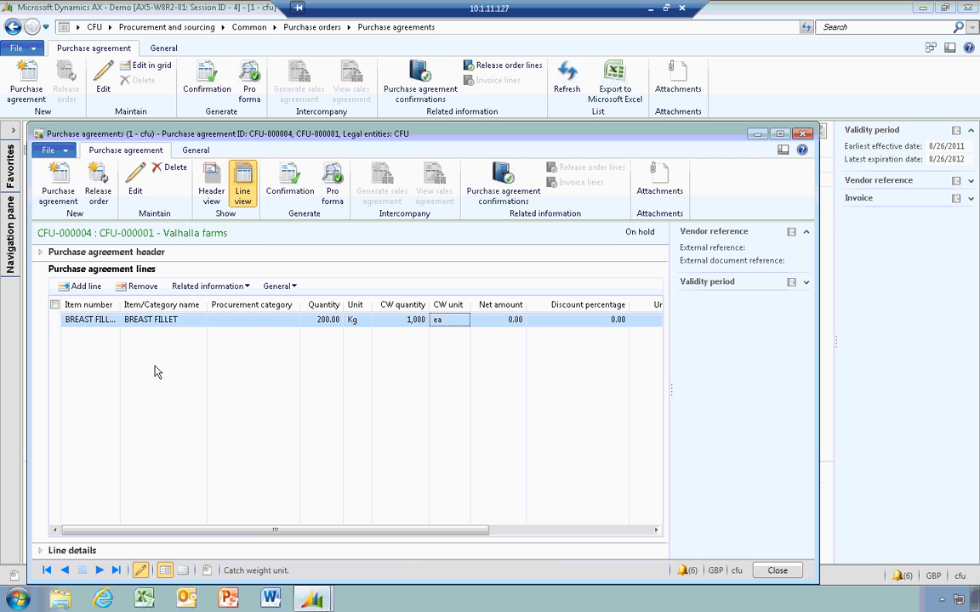
Step: Create a release order from the agreement for BREAST FILLET with a CW purchase quantity of 50
left_click(99, 176)
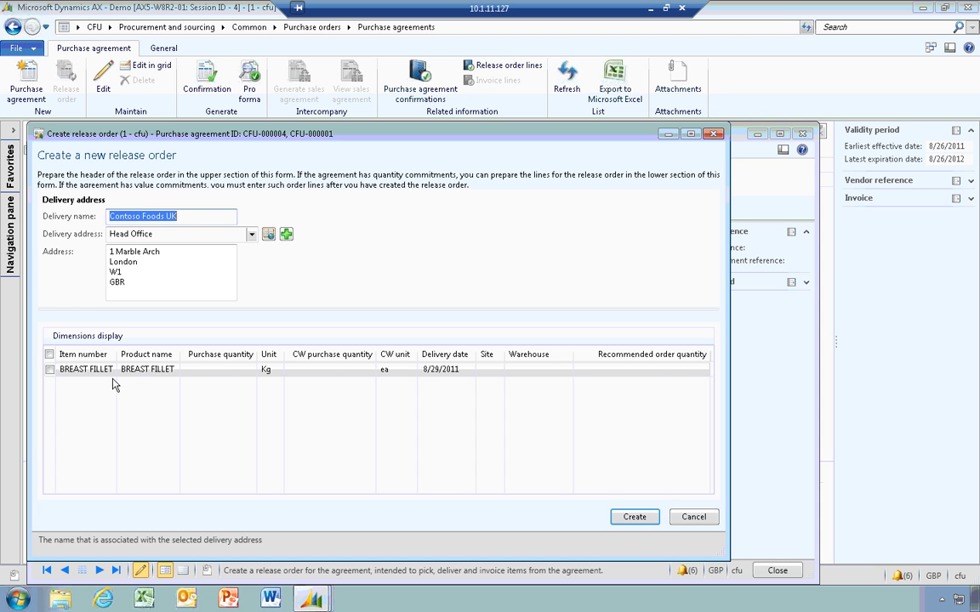
left_click(341, 371)
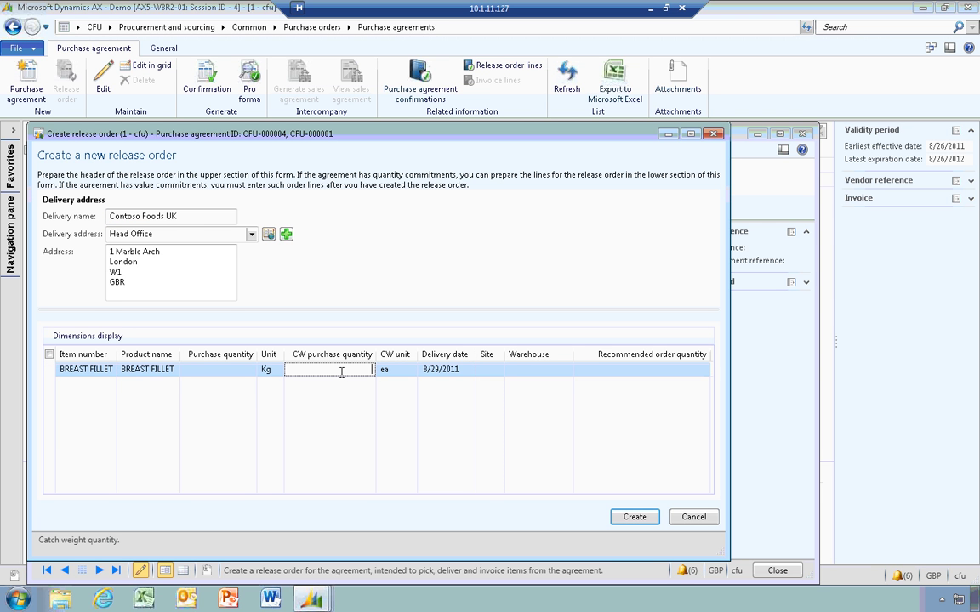
left_click(407, 376)
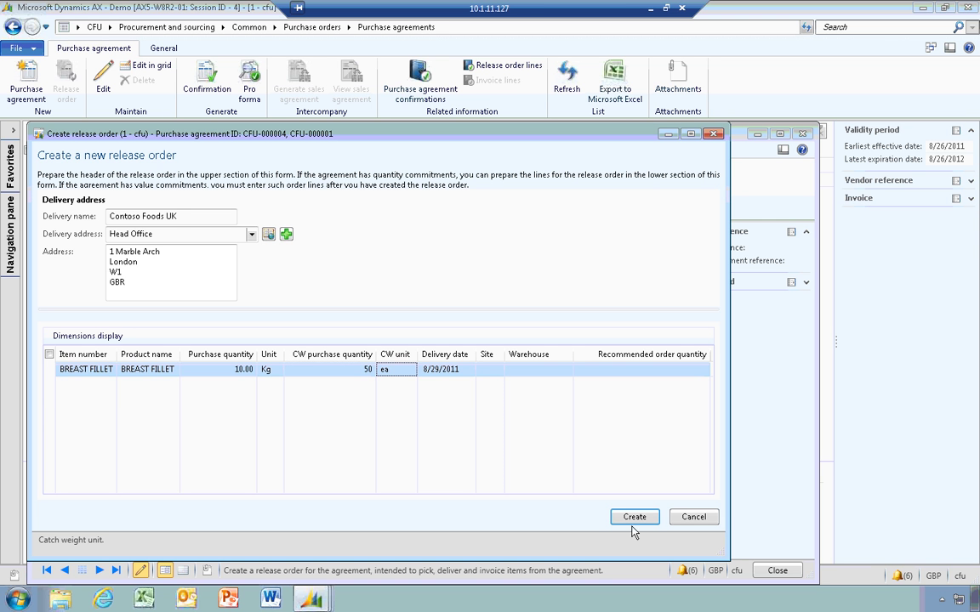
left_click(489, 369)
left_click(623, 517)
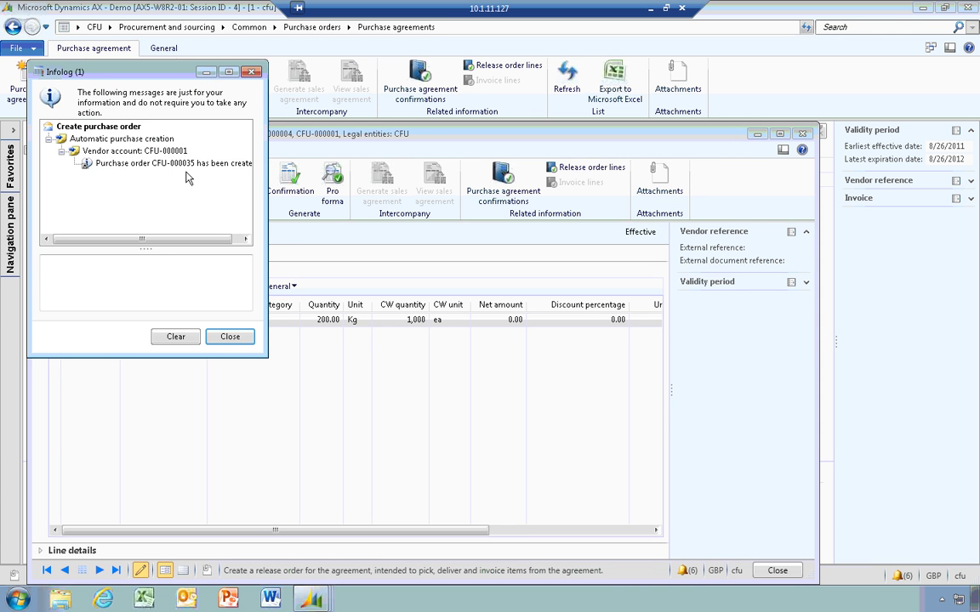
key("Escape")
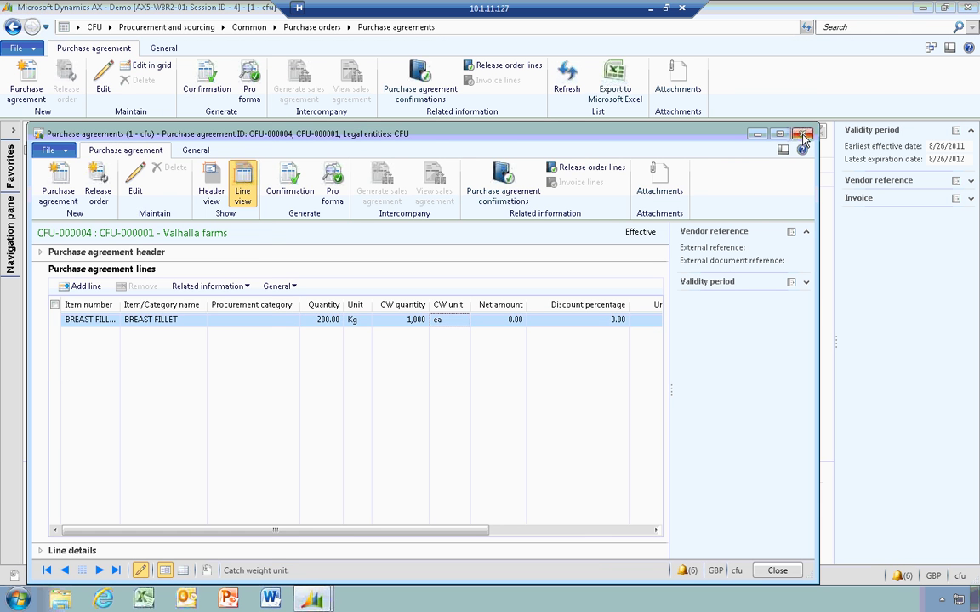
Step: Close the purchase agreement and open the newly released Valhalla farms order from the list of all purchase orders
left_click(803, 136)
left_click(11, 291)
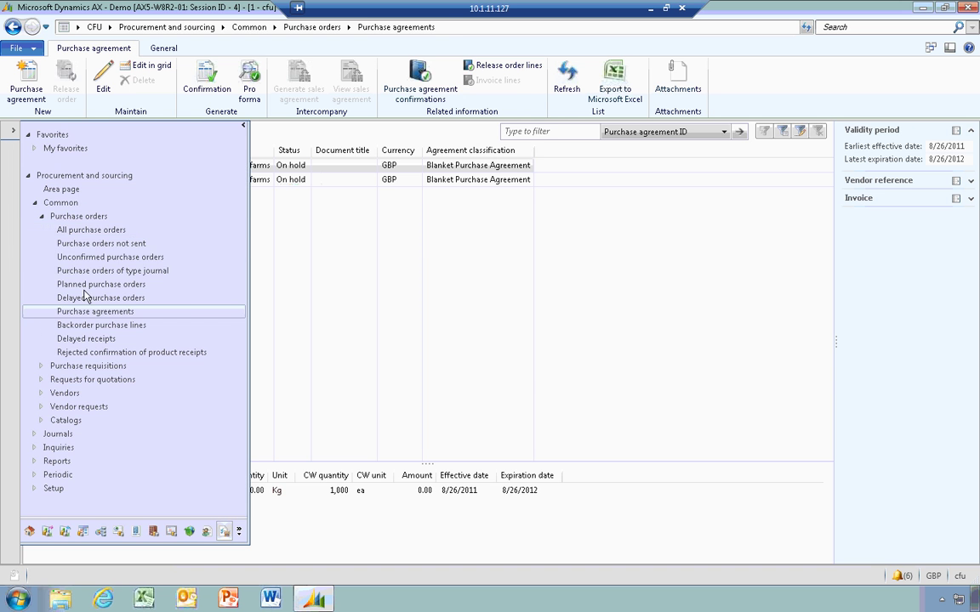
left_click(75, 230)
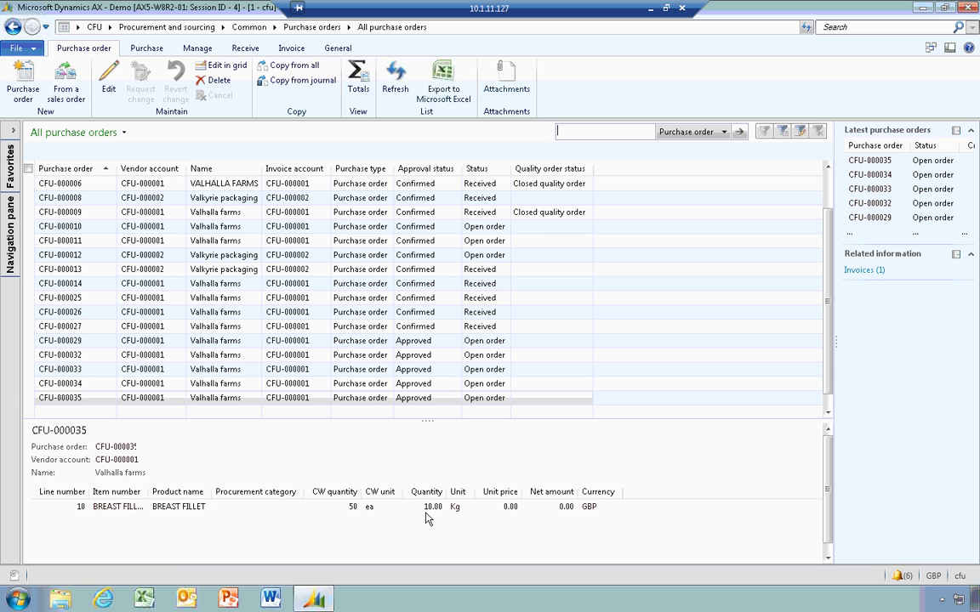
double_click(61, 398)
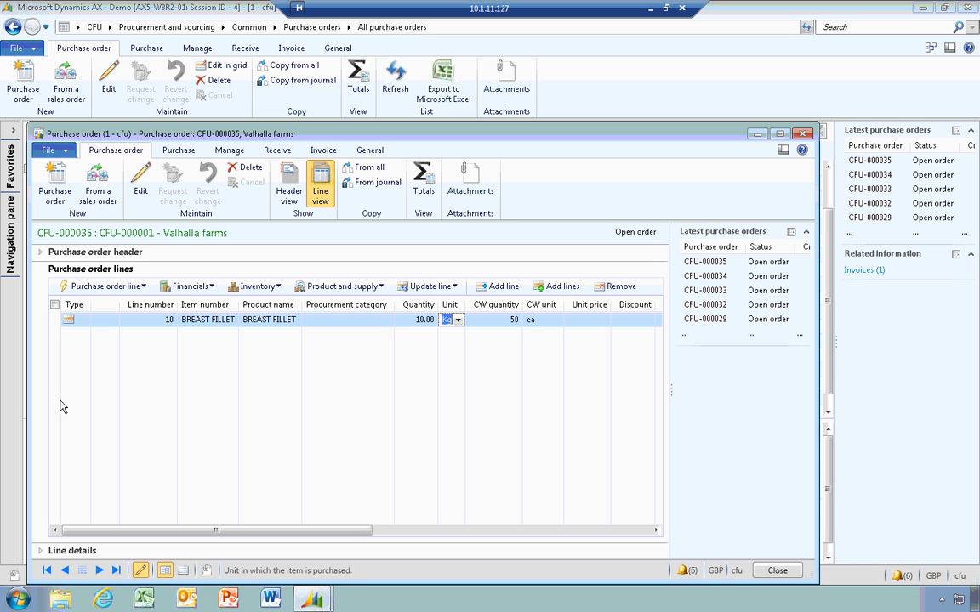
Step: Schedule the BREAST FILLET line as five monthly deliveries of CW quantity 10, dated 8/29/2011 through 12/29/2011
left_click(145, 287)
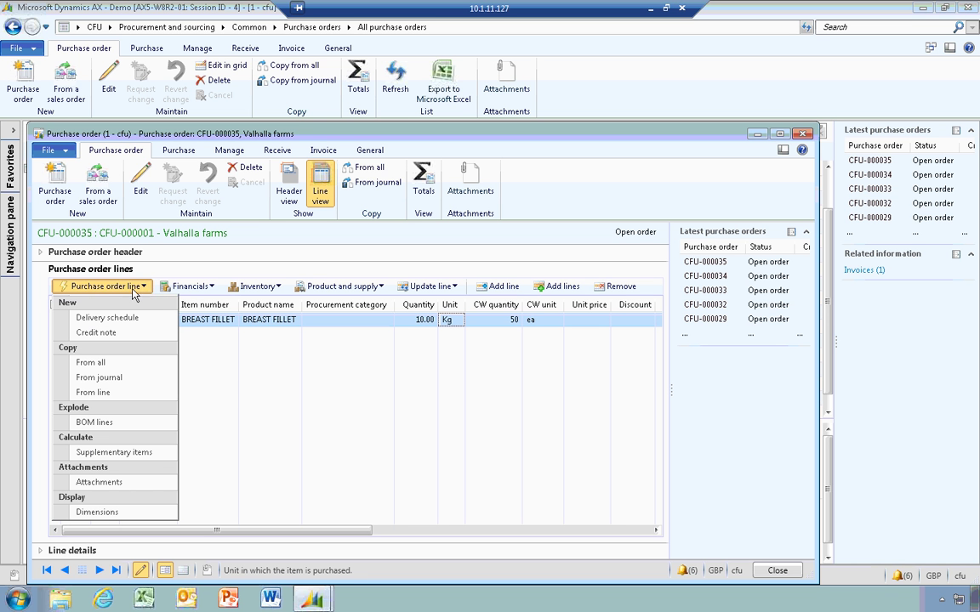
left_click(109, 318)
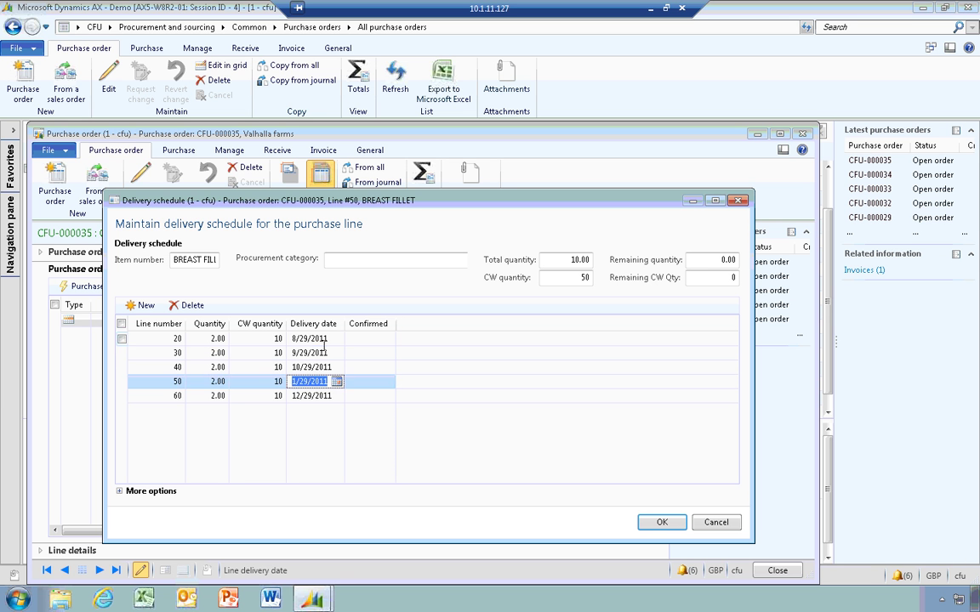
left_click(321, 338)
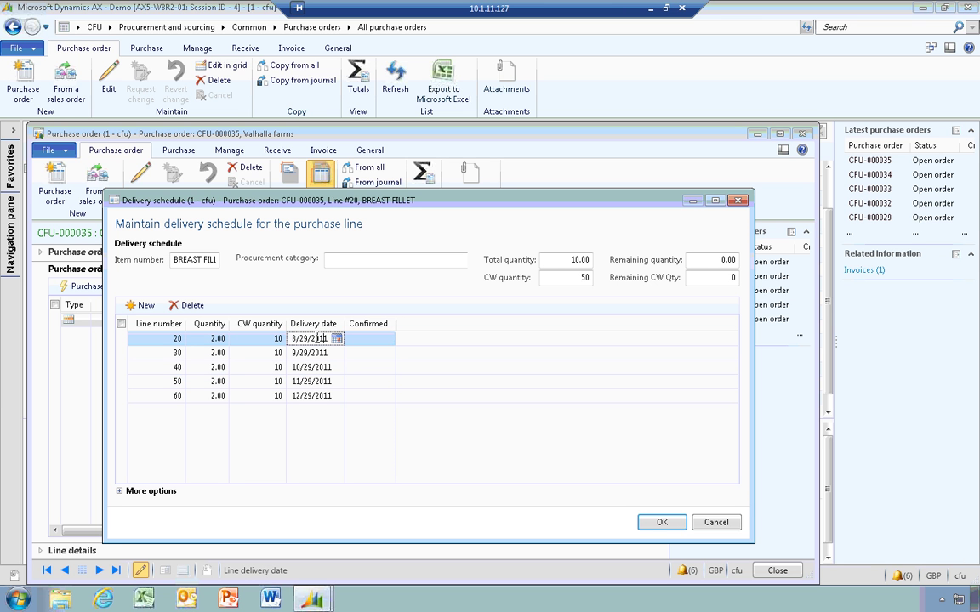
key("Down")
key("Down")
key("Down")
key("Down")
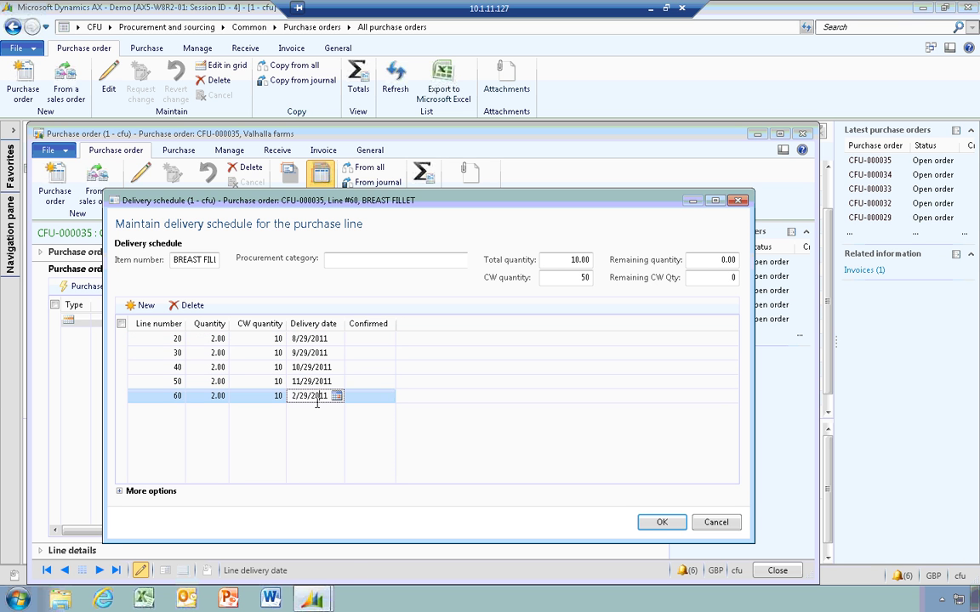
left_click(663, 523)
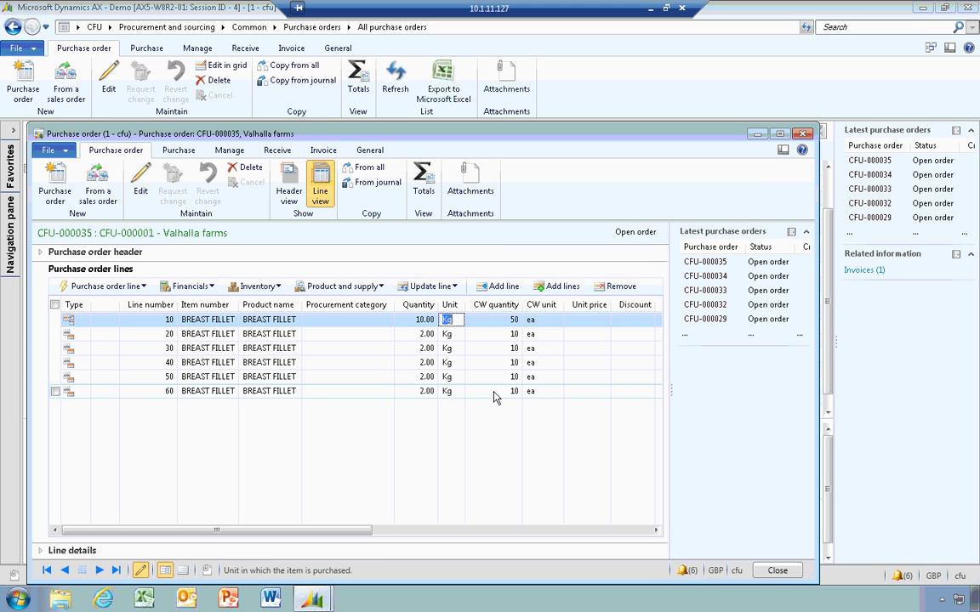
Step: Check the quantities on the original and scheduled purchase order lines, and display the order's confirmation commands
left_click(379, 321)
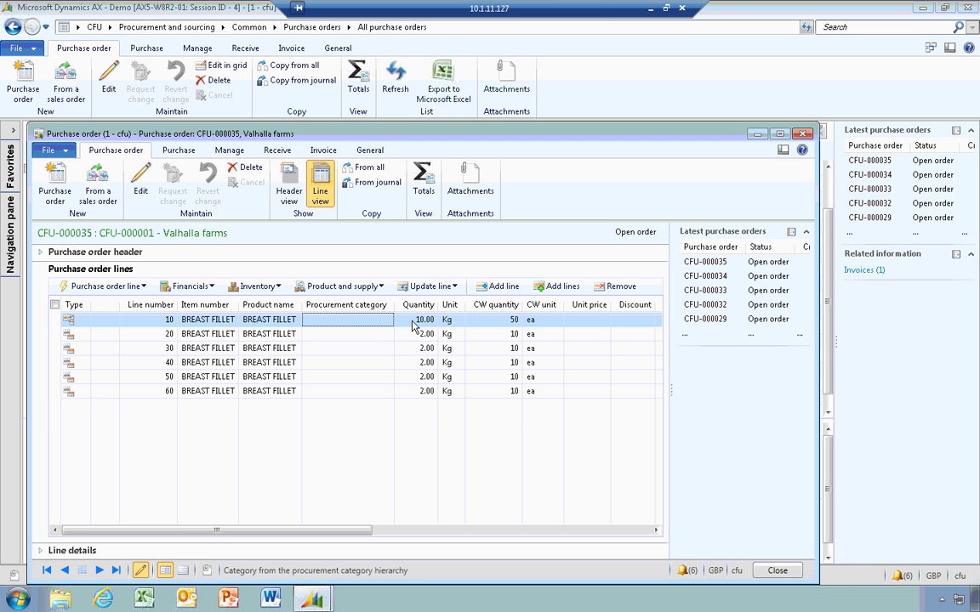
left_click(175, 150)
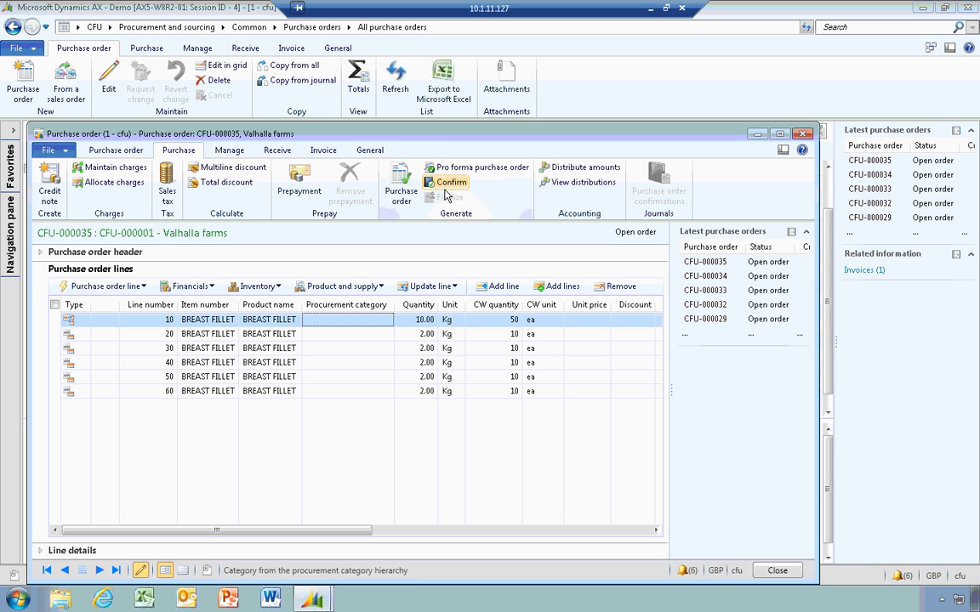